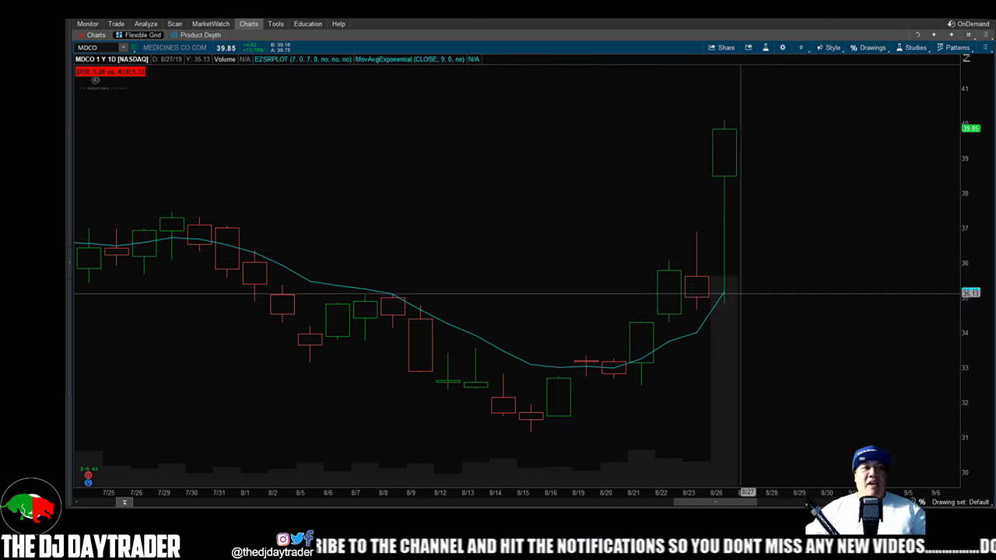
# - Draw a trendline on the MDCO chart from the 9 EMA at the 8/26 candle down-right toward about 33
pyautogui.rightClick(725, 291)
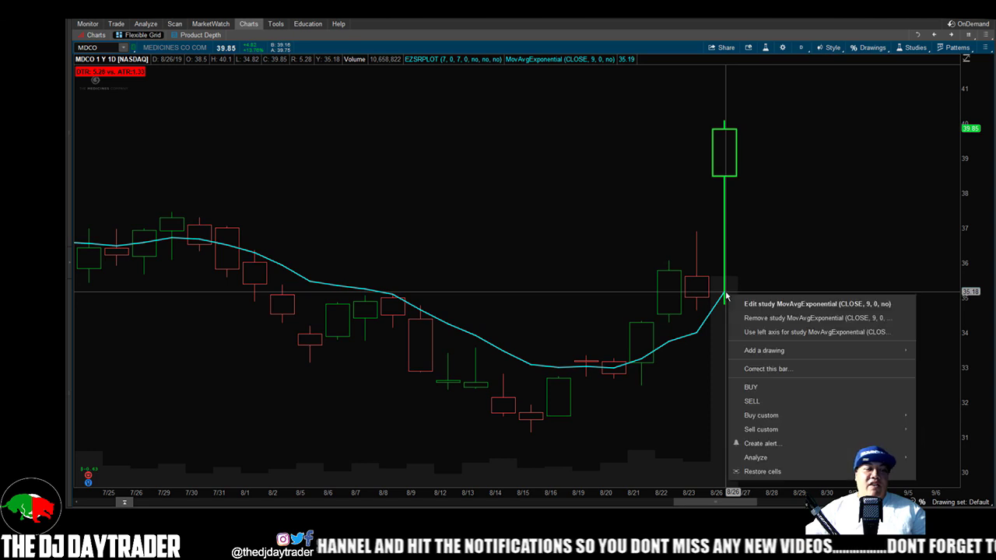
pyautogui.moveTo(774, 351)
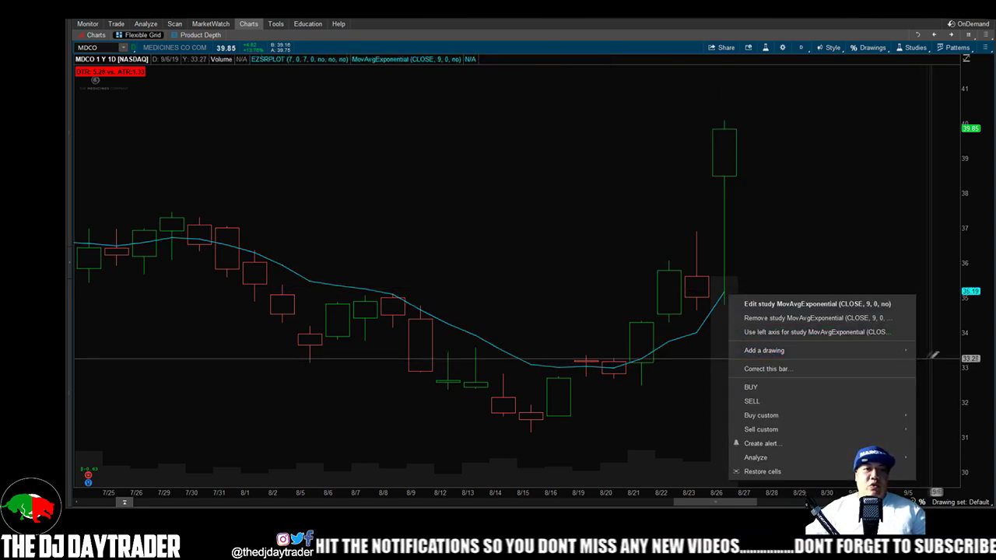
pyautogui.click(921, 353)
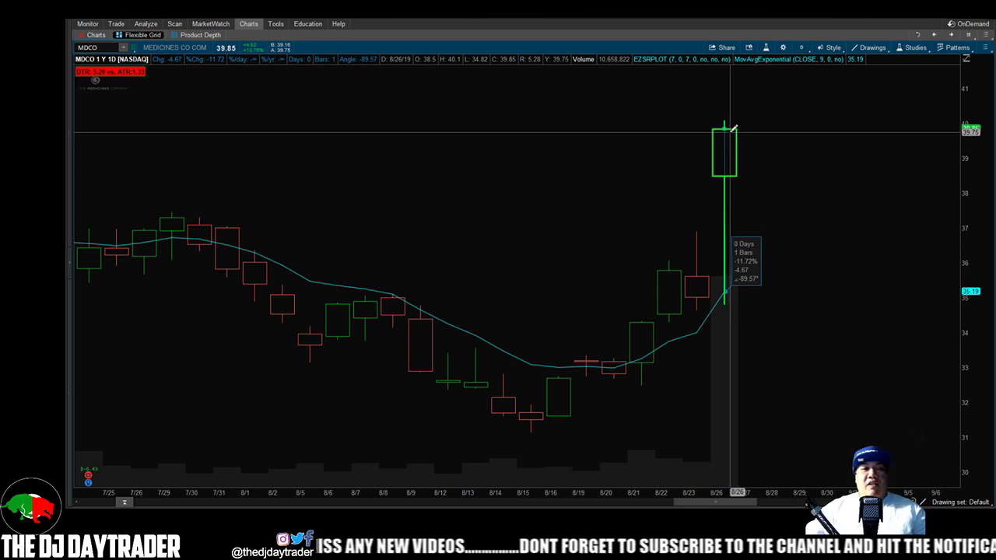
pyautogui.click(787, 358)
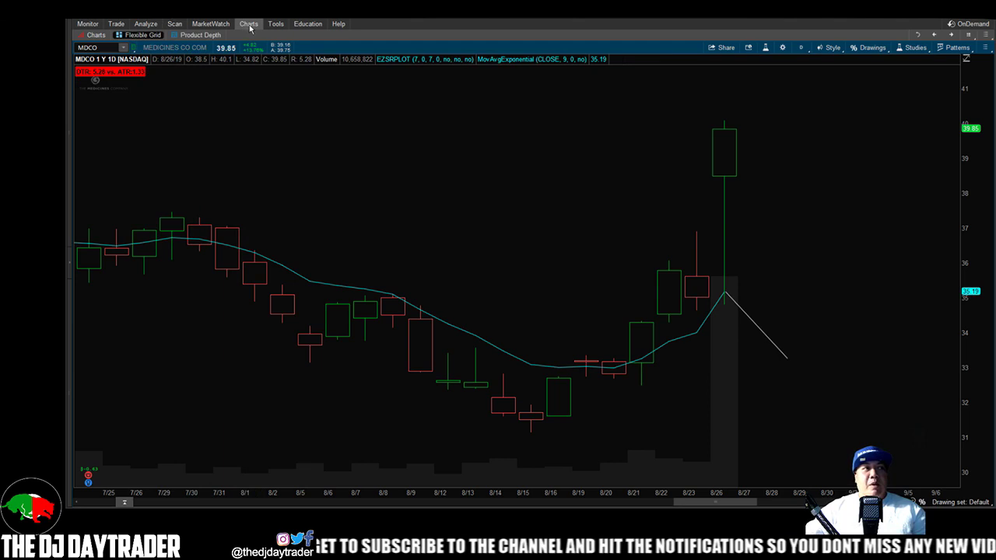
# - In Stock Hacker, add a Last price stock filter with minimum 1 and maximum 100
pyautogui.click(178, 26)
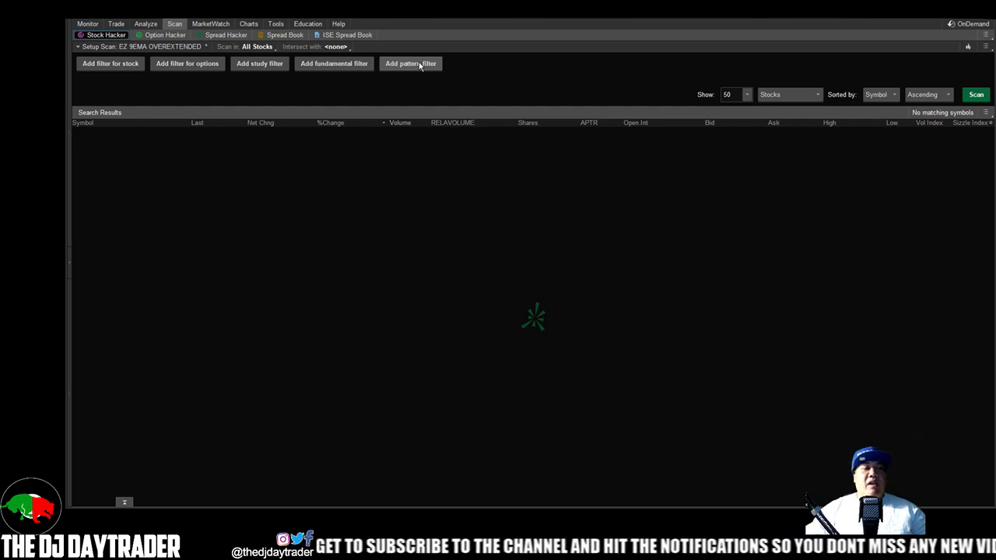
pyautogui.click(132, 66)
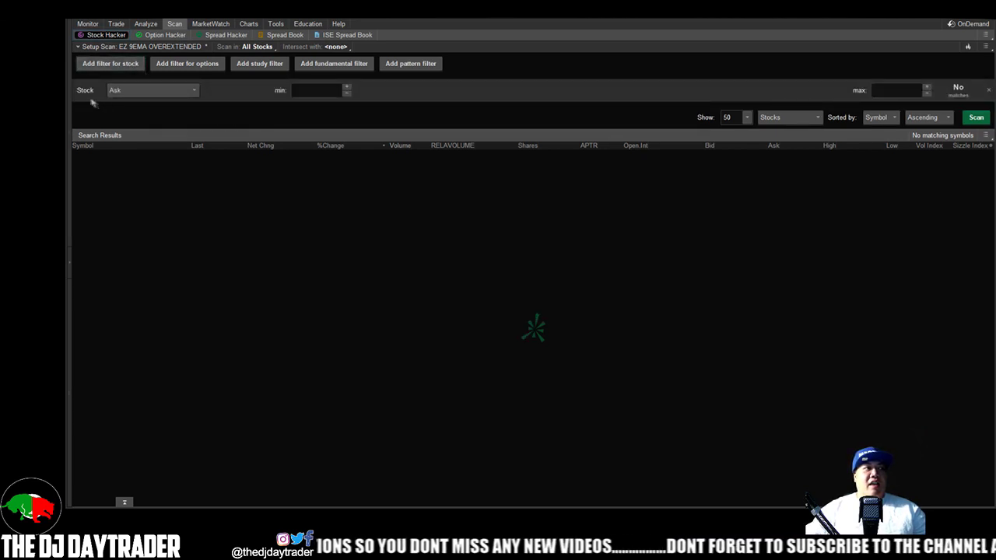
pyautogui.click(163, 92)
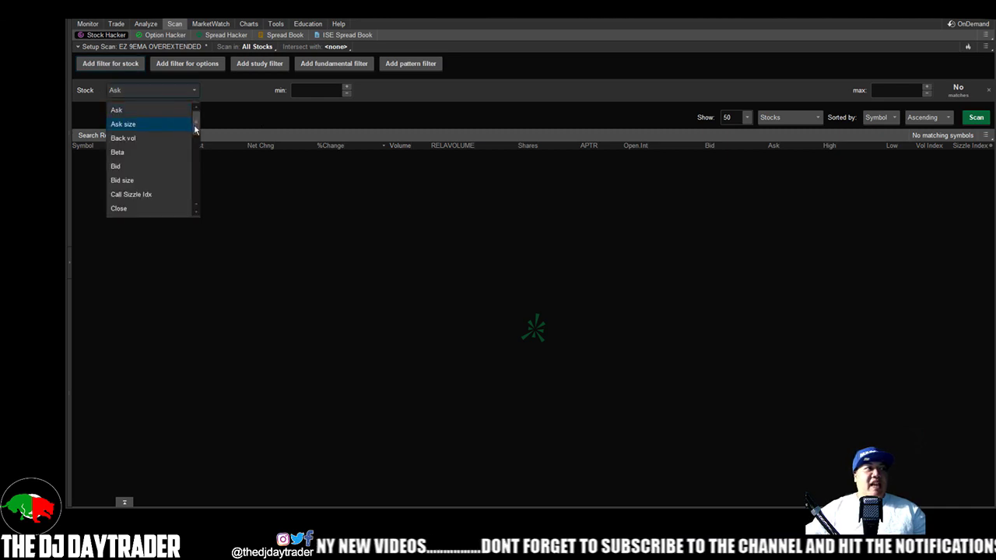
pyautogui.moveTo(195, 129); pyautogui.dragTo(195, 155)
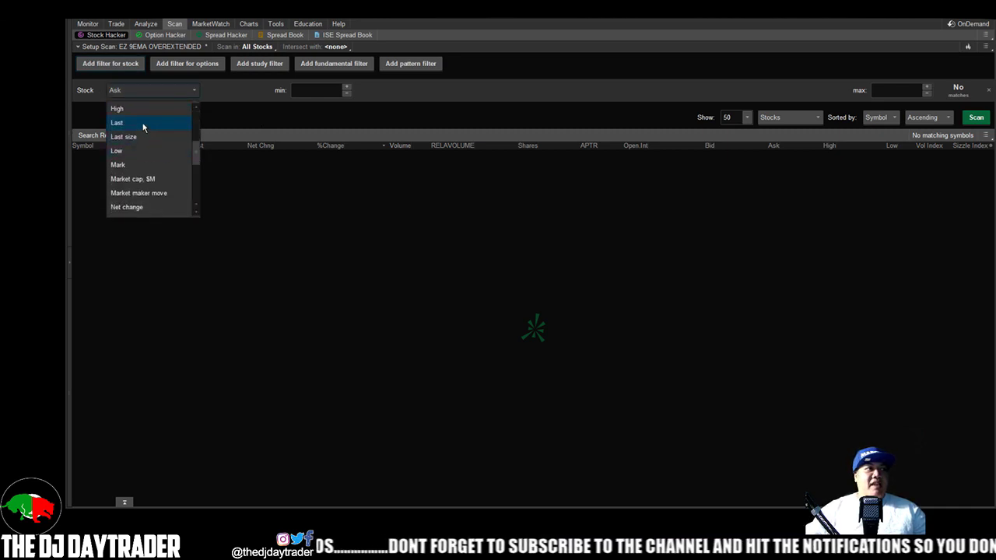
pyautogui.click(145, 124)
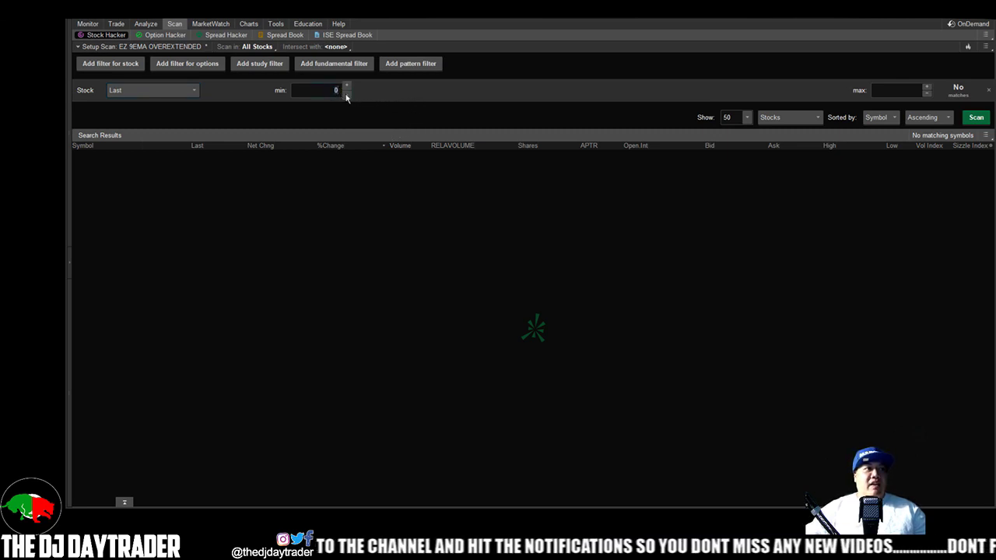
pyautogui.click(346, 92)
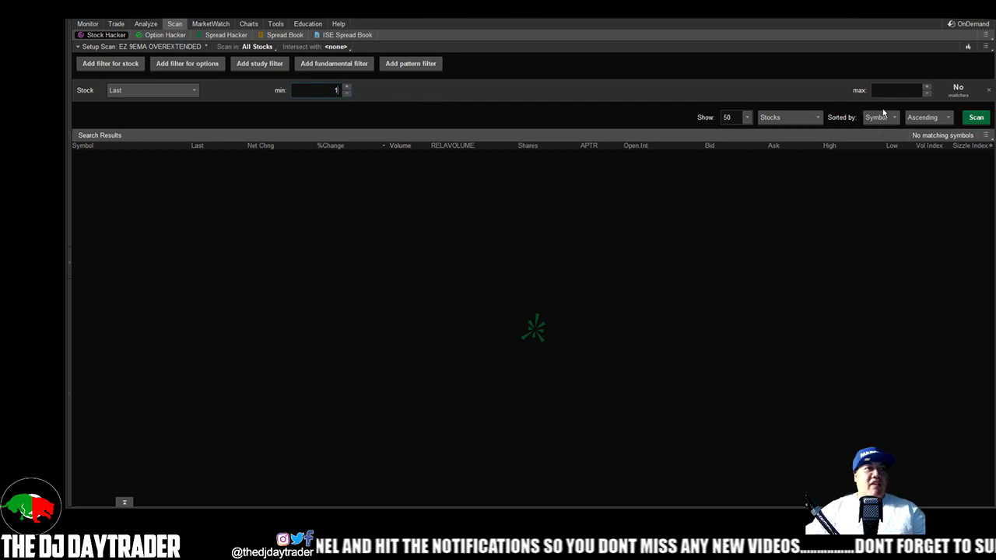
pyautogui.click(905, 91)
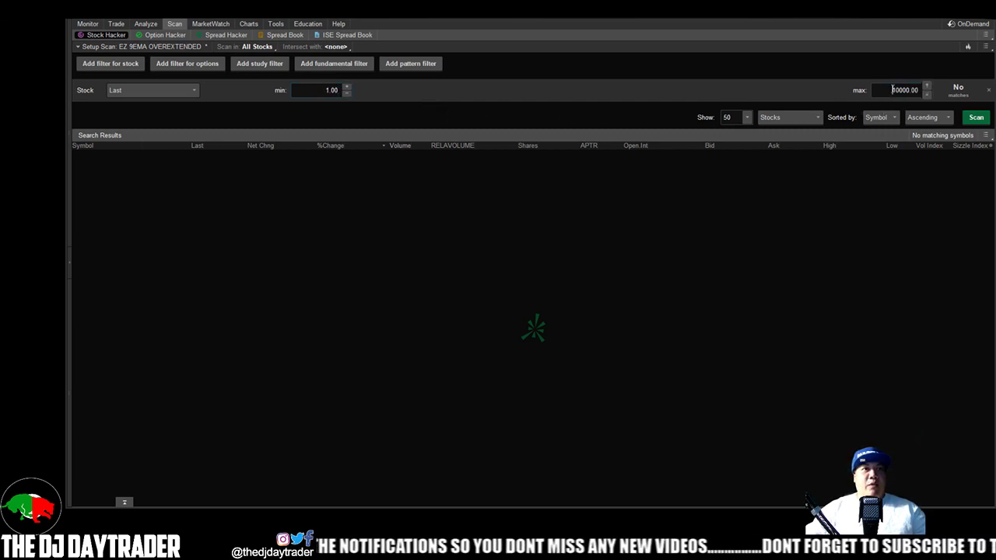
pyautogui.moveTo(893, 90); pyautogui.dragTo(950, 93)
pyautogui.write('1')
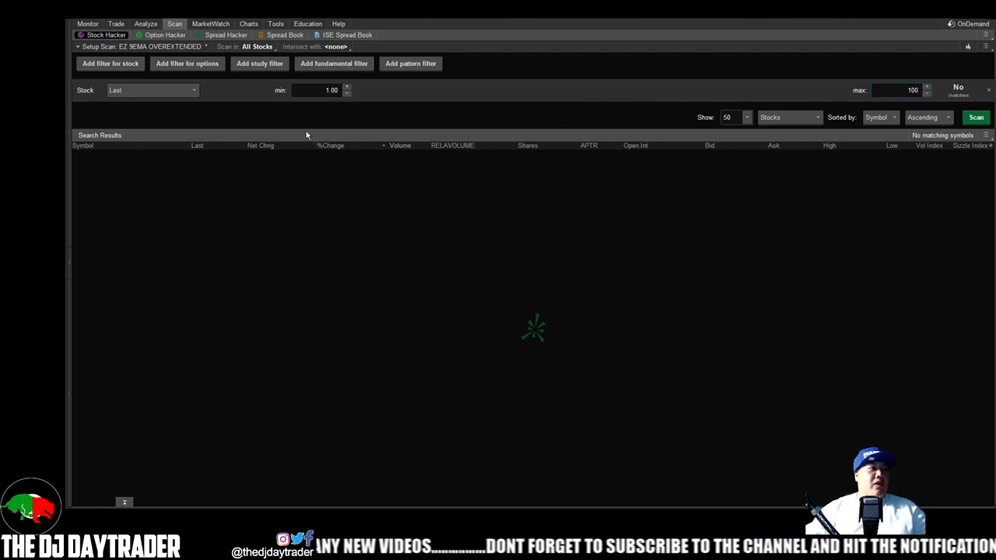
pyautogui.press('Return')
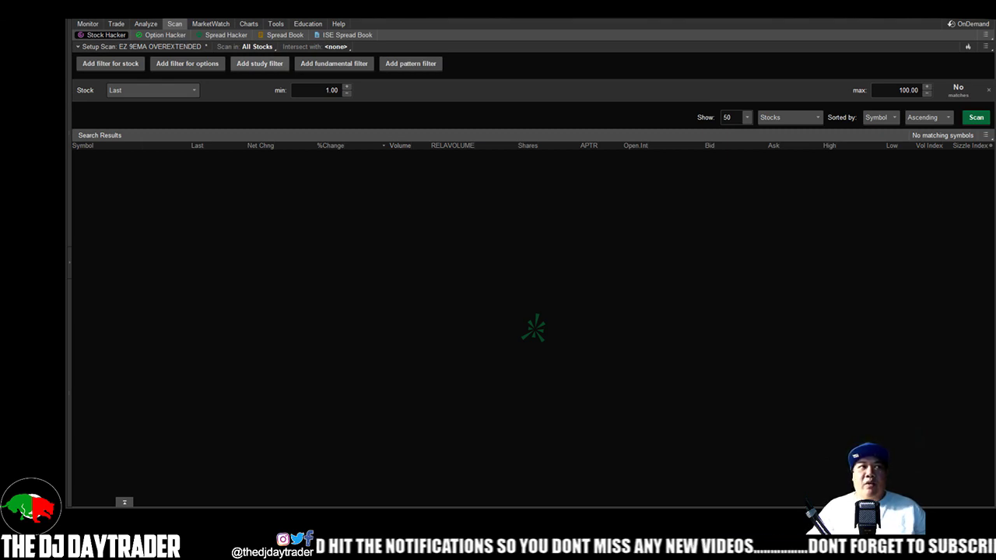
# - Add a study filter and replace its default ADXCrossover condition with a new study-based condition
pyautogui.click(260, 63)
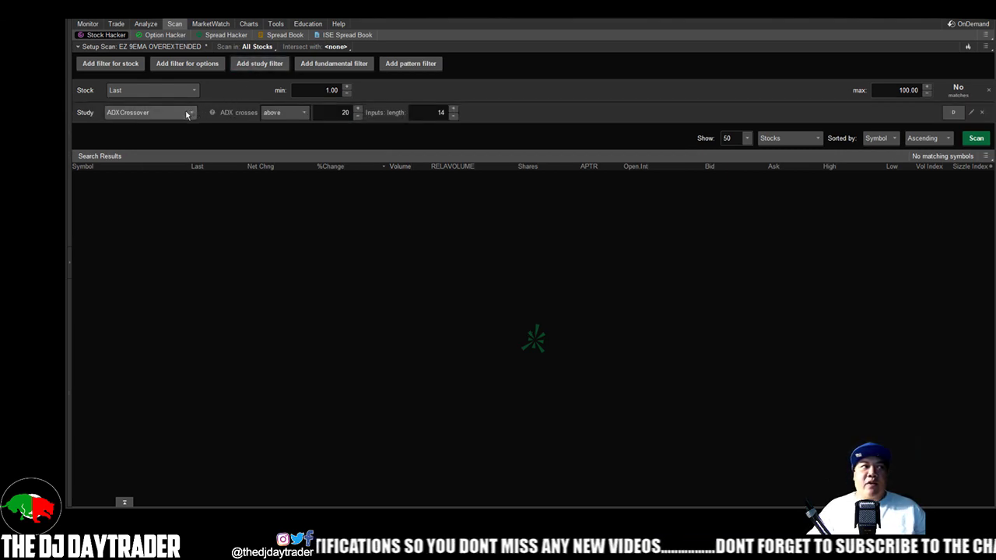
pyautogui.click(972, 113)
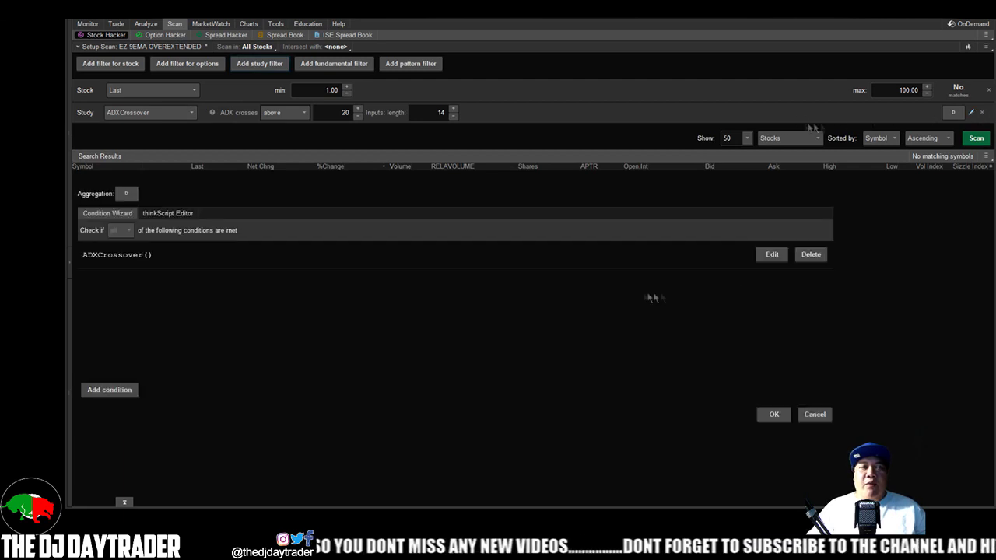
pyautogui.click(813, 256)
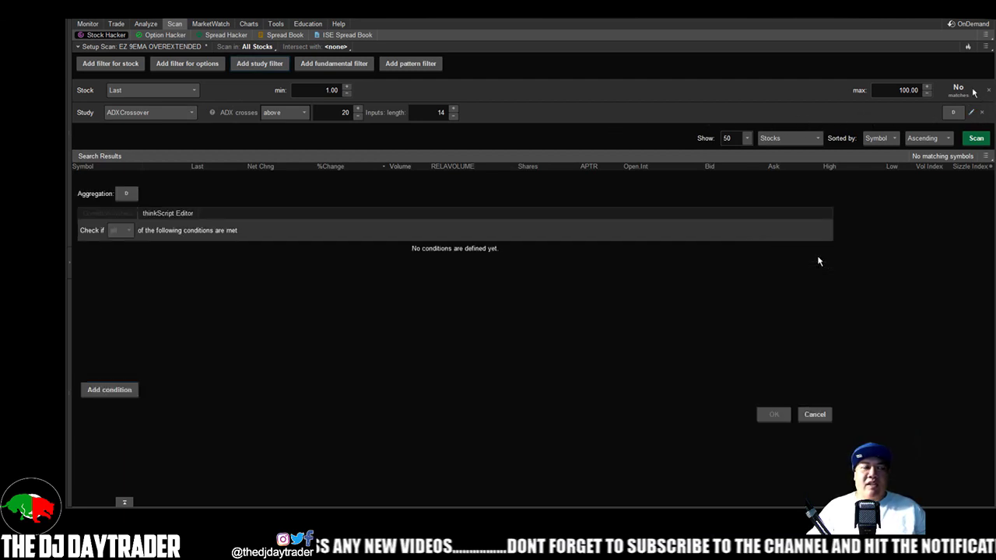
pyautogui.click(109, 390)
pyautogui.click(258, 262)
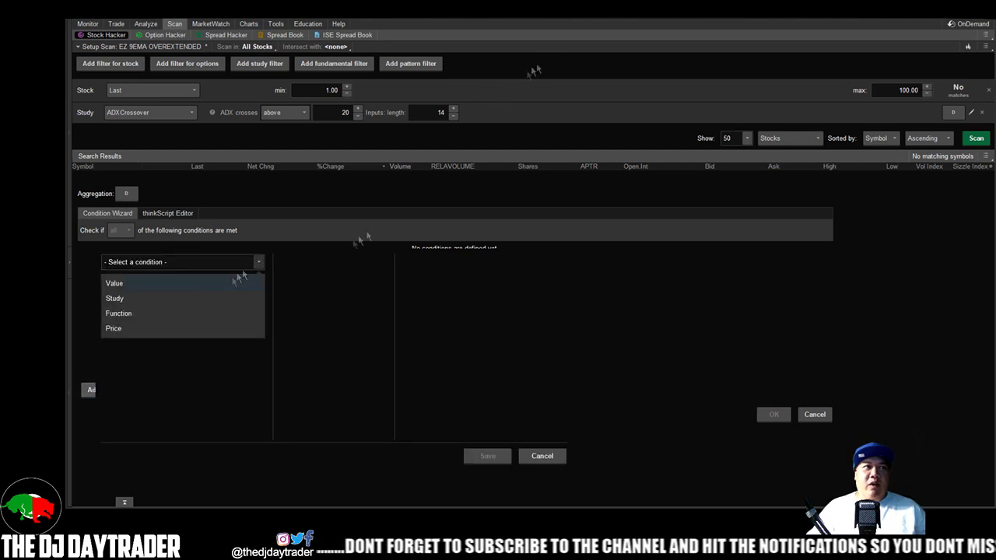
pyautogui.click(197, 297)
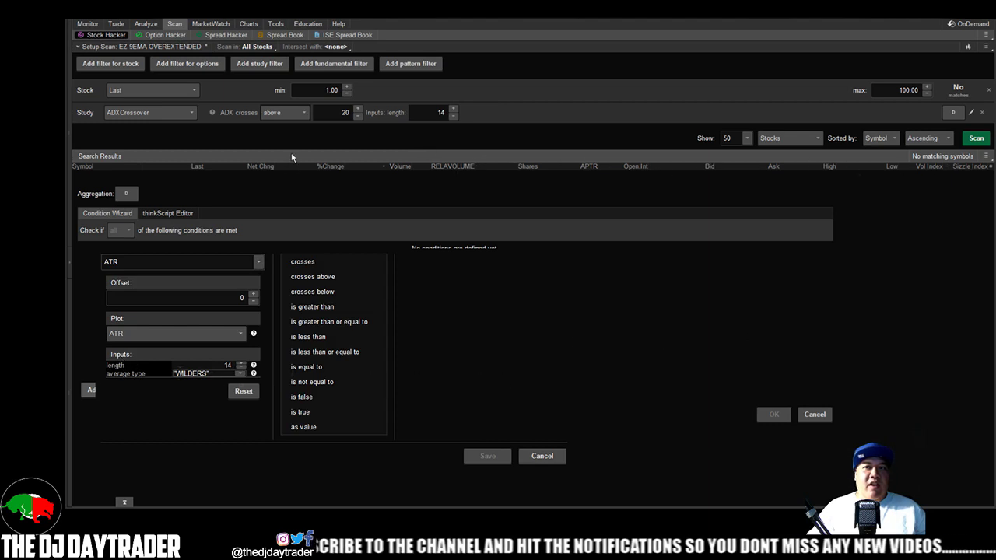
# - Set the condition to ATR length 10 greater than value 2, then save and apply it
pyautogui.click(319, 308)
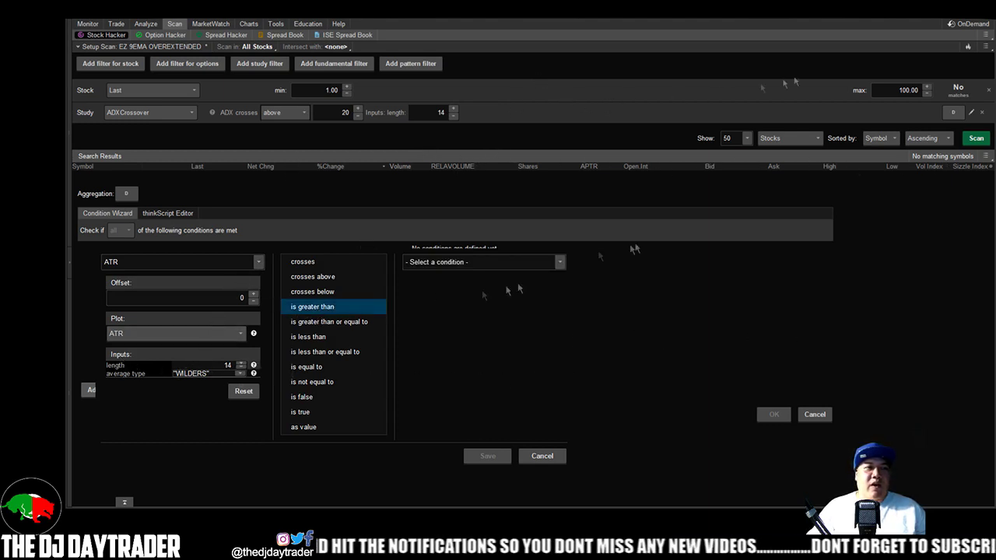
pyautogui.click(506, 262)
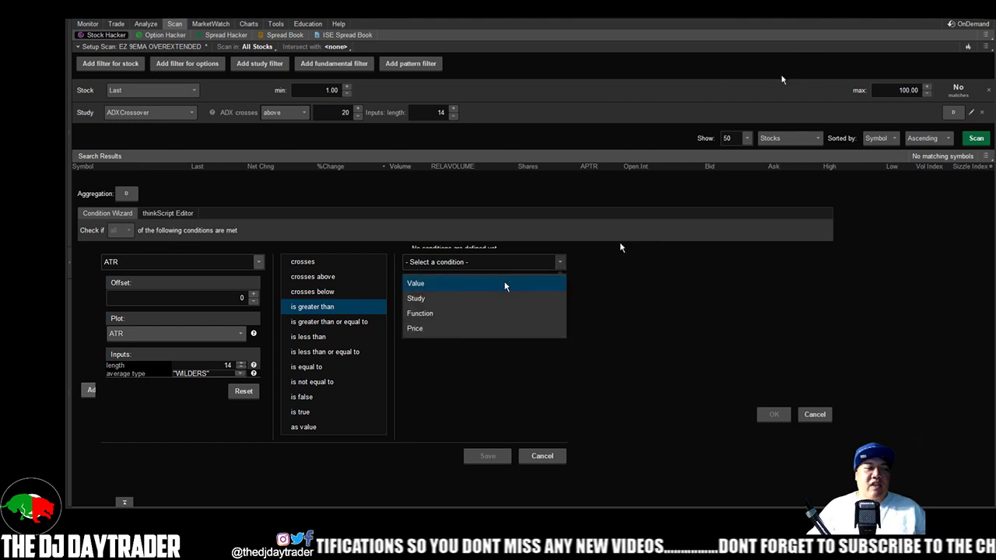
pyautogui.click(504, 286)
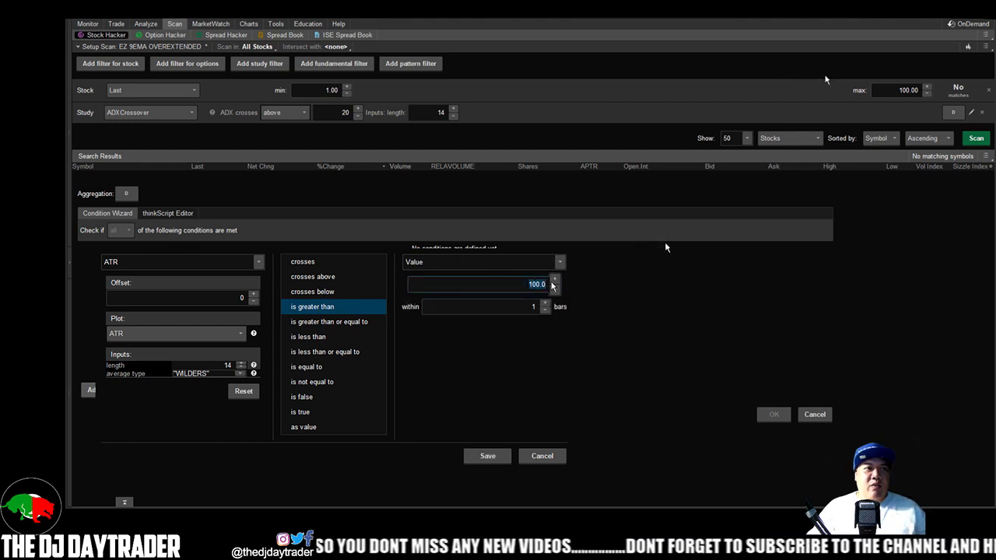
pyautogui.write('2')
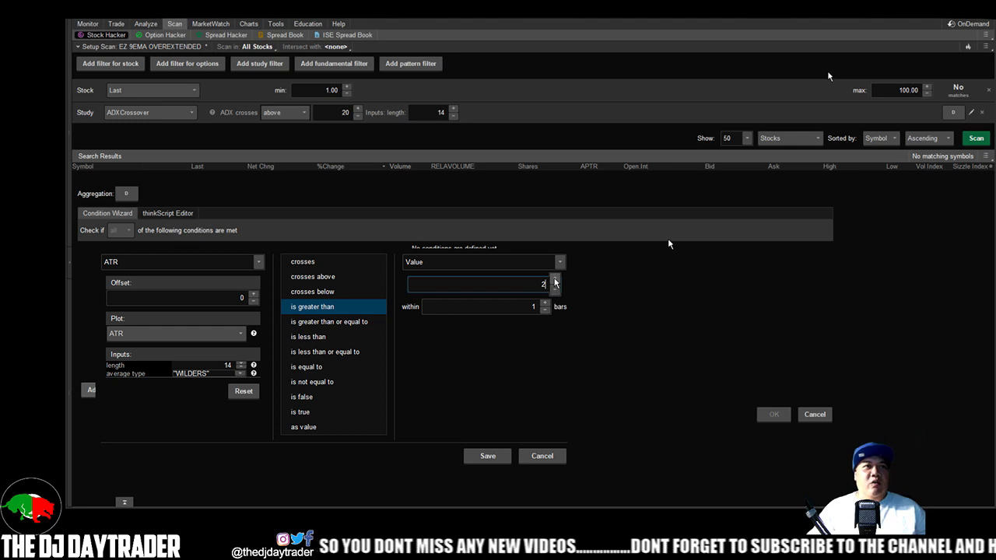
pyautogui.click(244, 369)
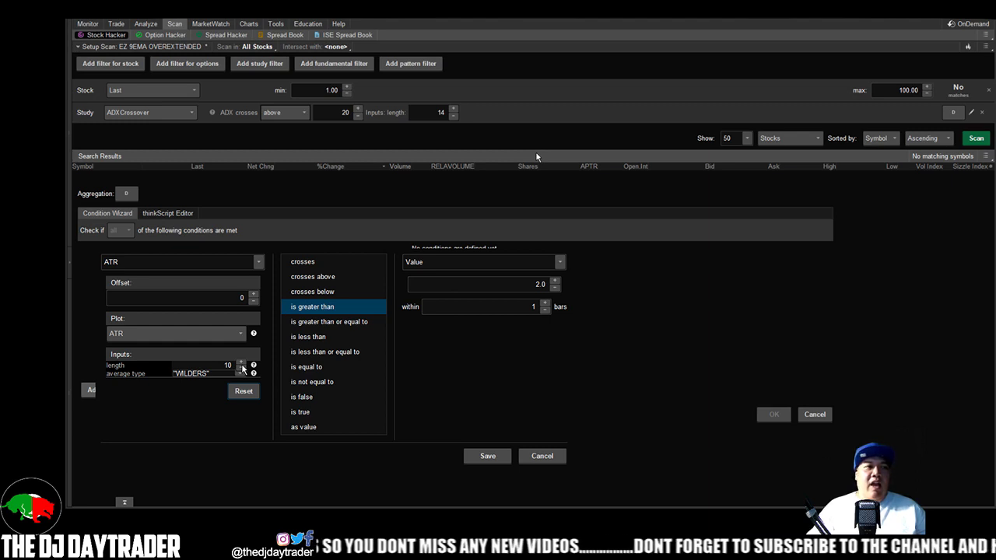
pyautogui.click(488, 456)
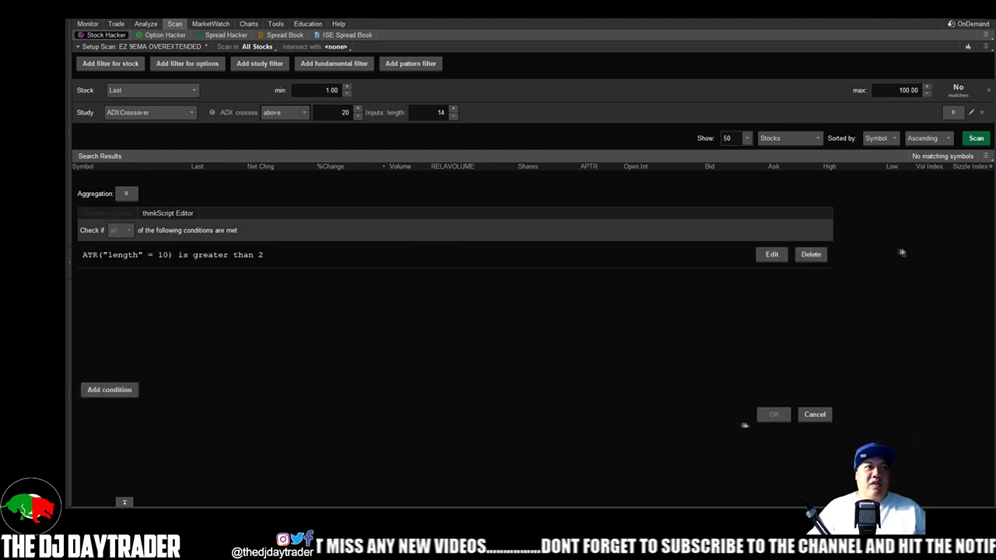
pyautogui.click(774, 414)
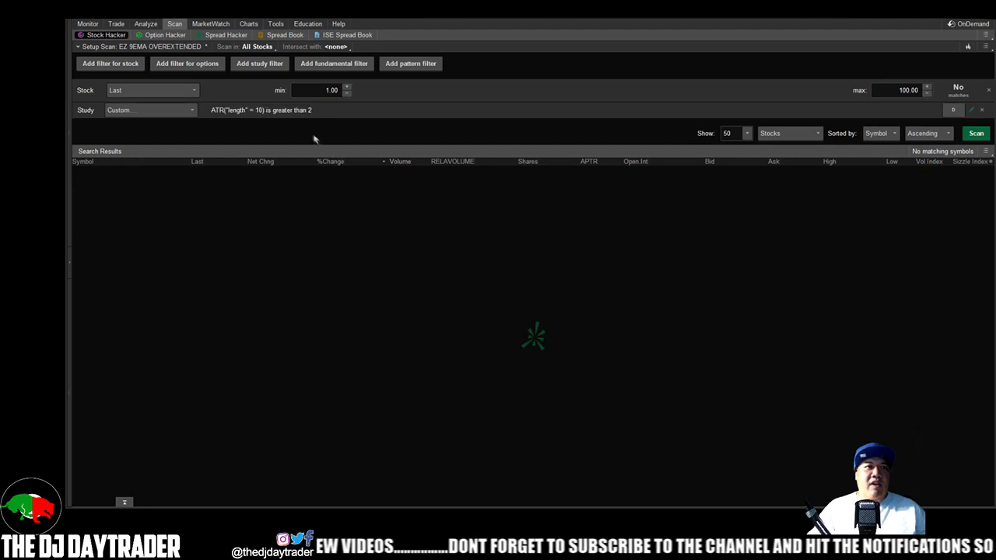
# - Add a second study filter, deleting ADXCrossover and starting a new VolumeAvg study condition
pyautogui.click(271, 66)
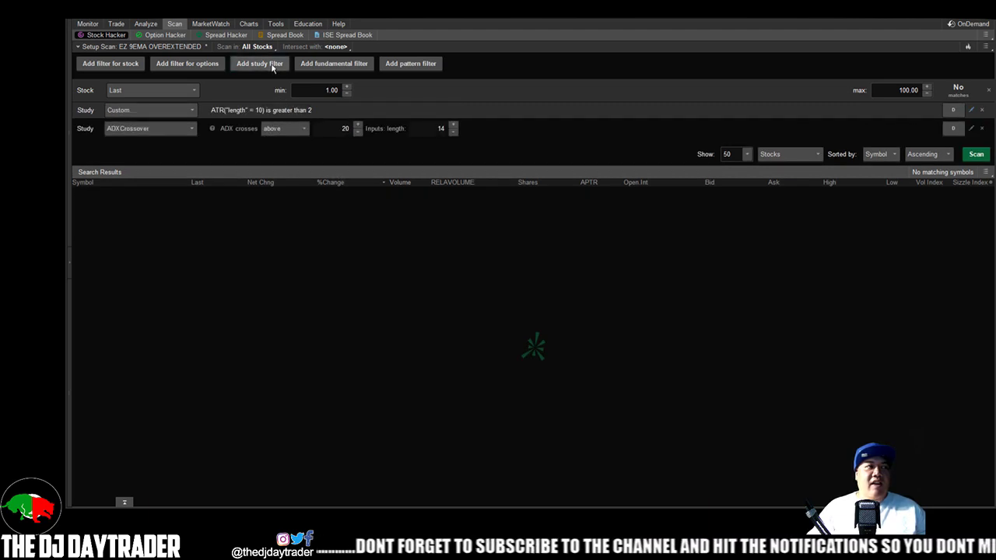
pyautogui.click(970, 131)
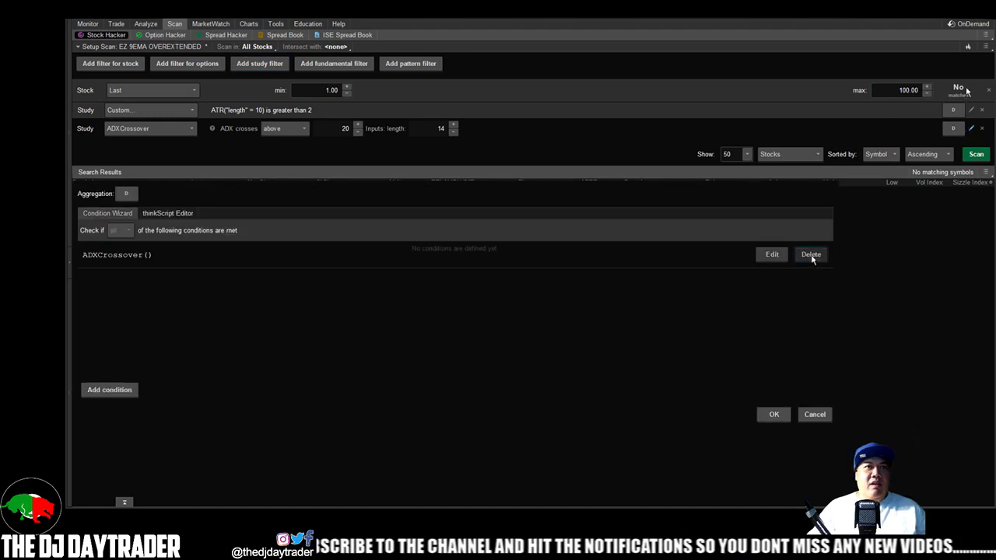
pyautogui.click(812, 254)
pyautogui.click(134, 392)
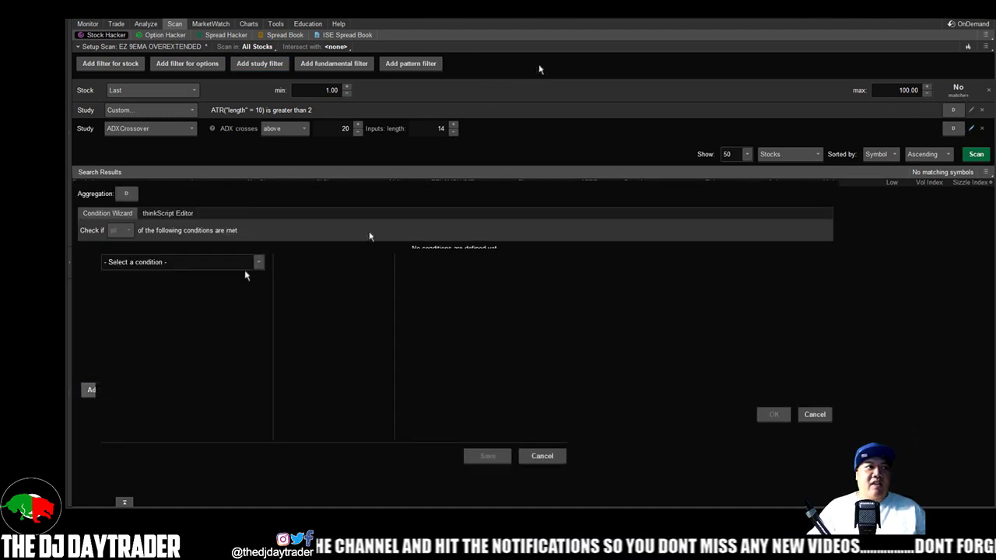
pyautogui.click(257, 263)
pyautogui.click(219, 299)
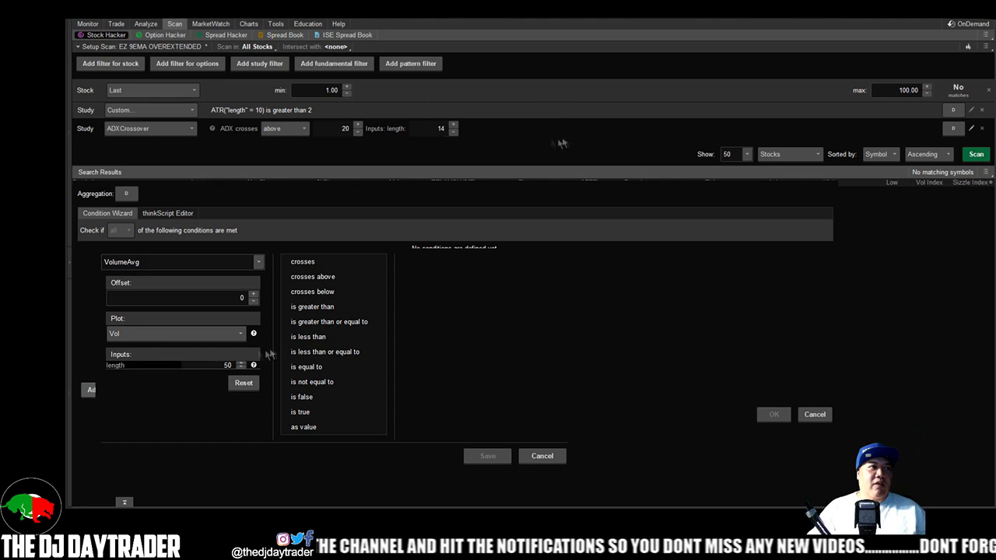
# - Make the condition greater than or equal to the value 1000000
pyautogui.click(321, 322)
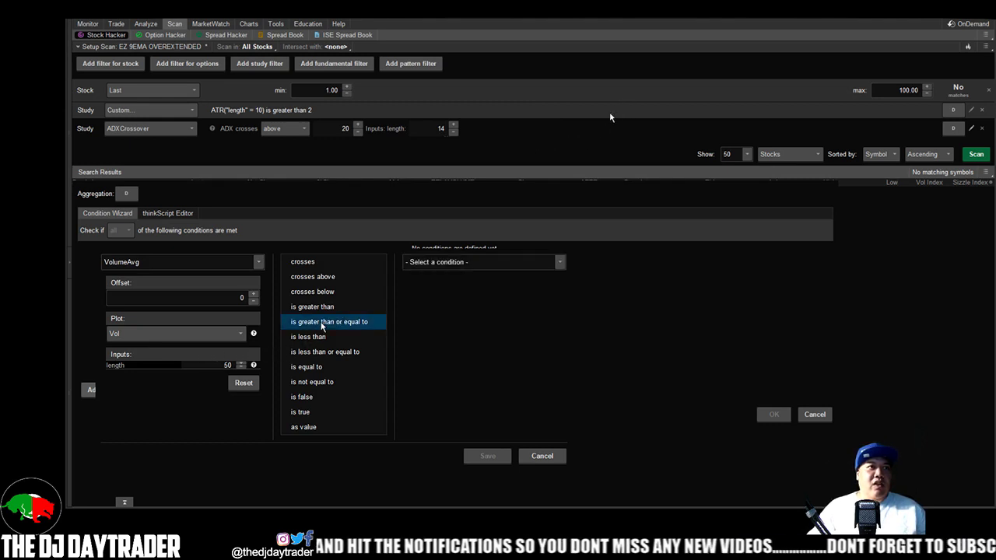
pyautogui.click(488, 265)
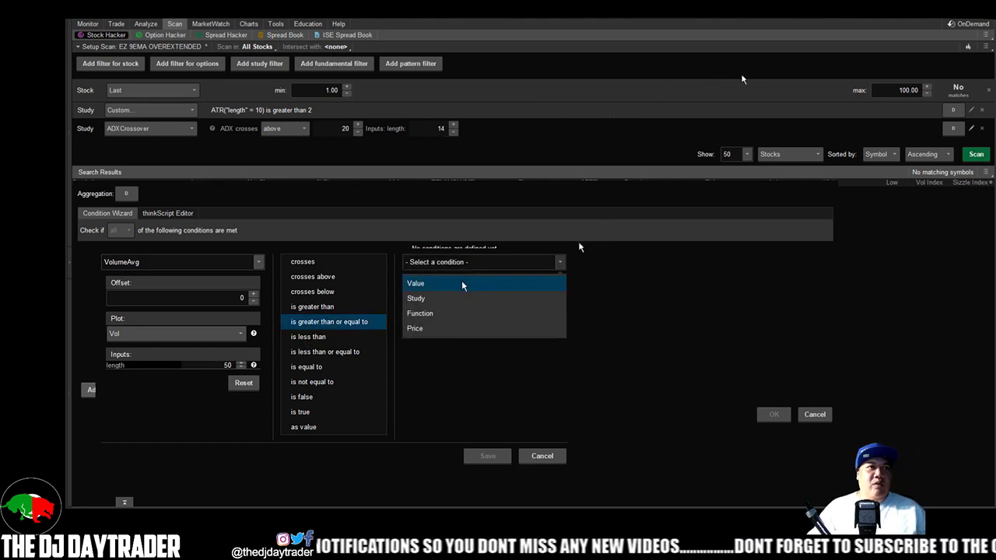
pyautogui.click(462, 283)
pyautogui.doubleClick(537, 285)
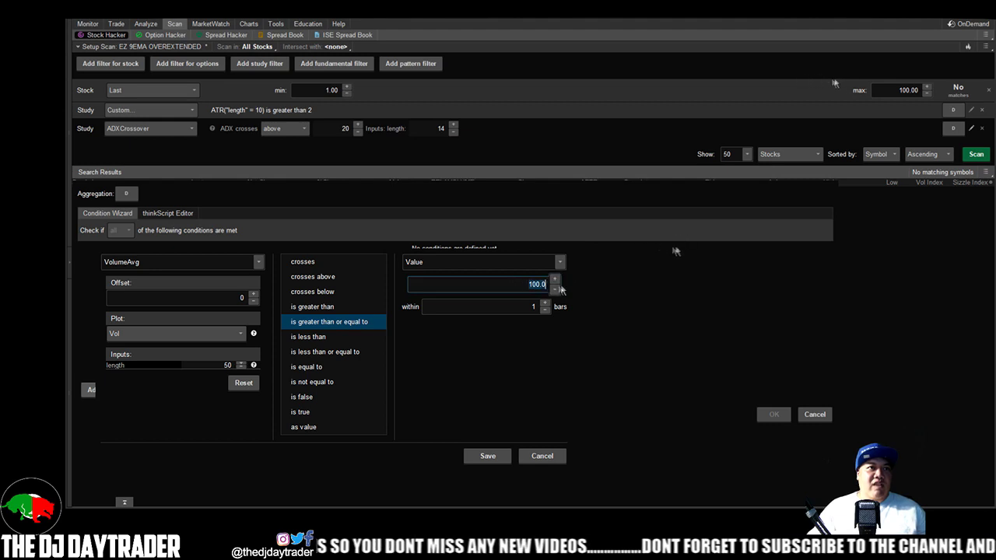
pyautogui.press('BackSpace')
pyautogui.write('1000')
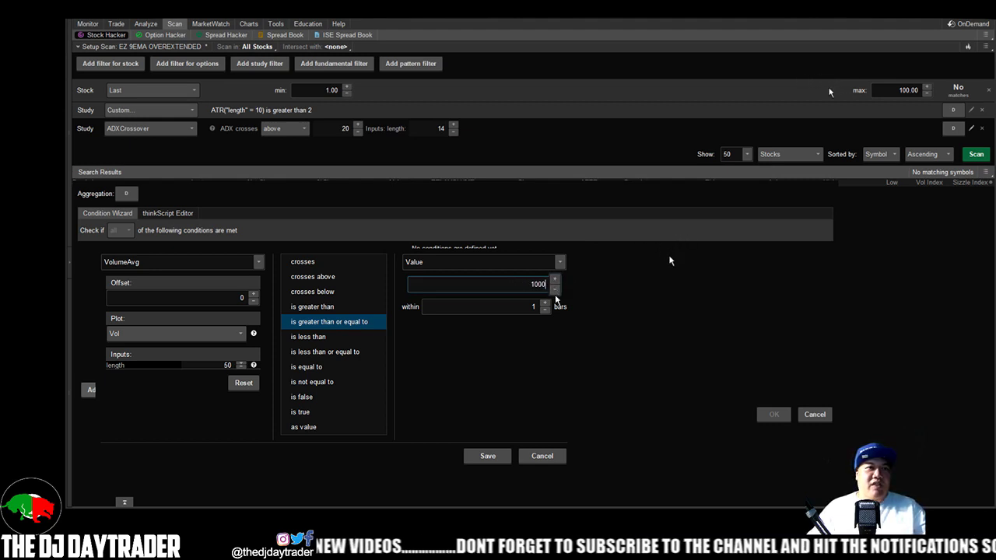
pyautogui.write('00')
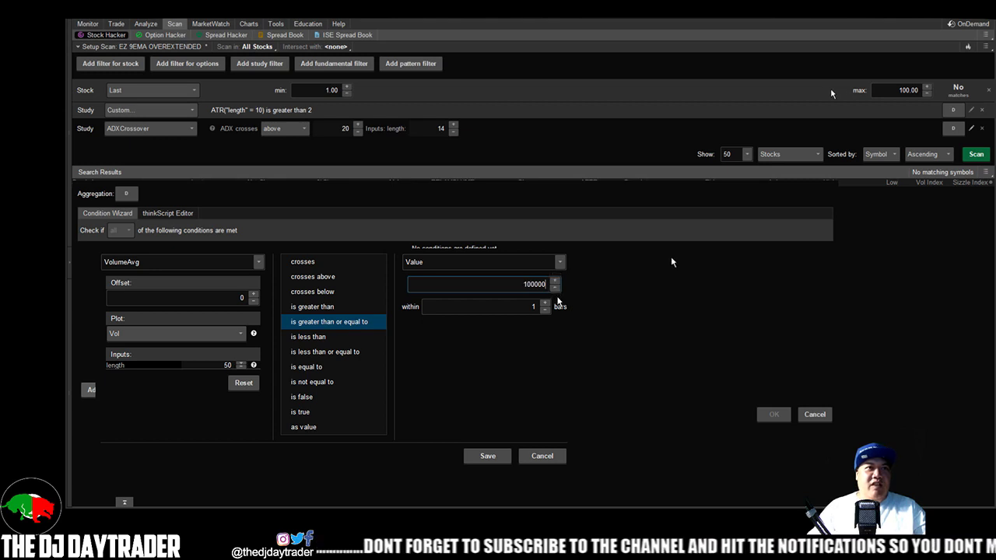
pyautogui.write('0')
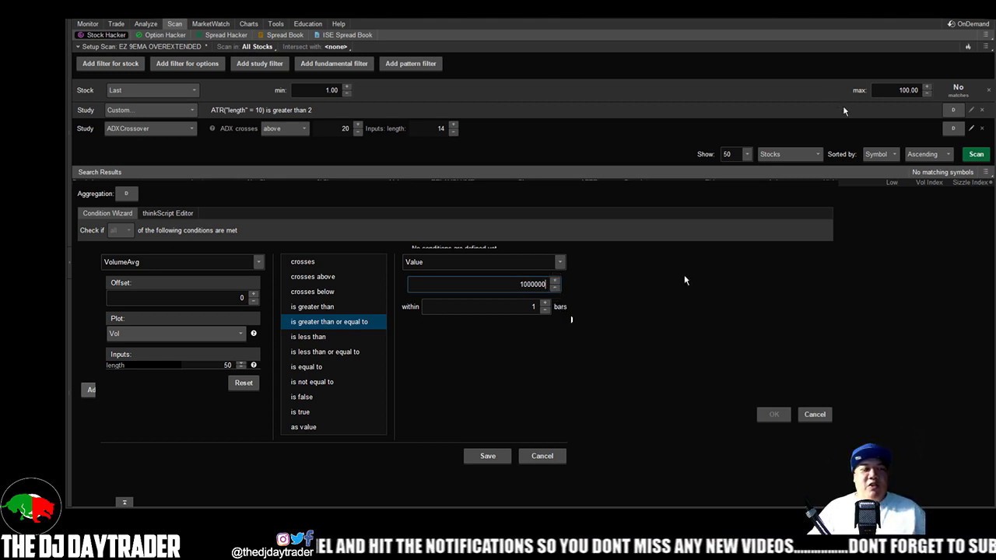
# - Set the VolumeAvg length to 30, then save and apply the volume condition
pyautogui.click(241, 368)
pyautogui.click(242, 369)
pyautogui.click(242, 369)
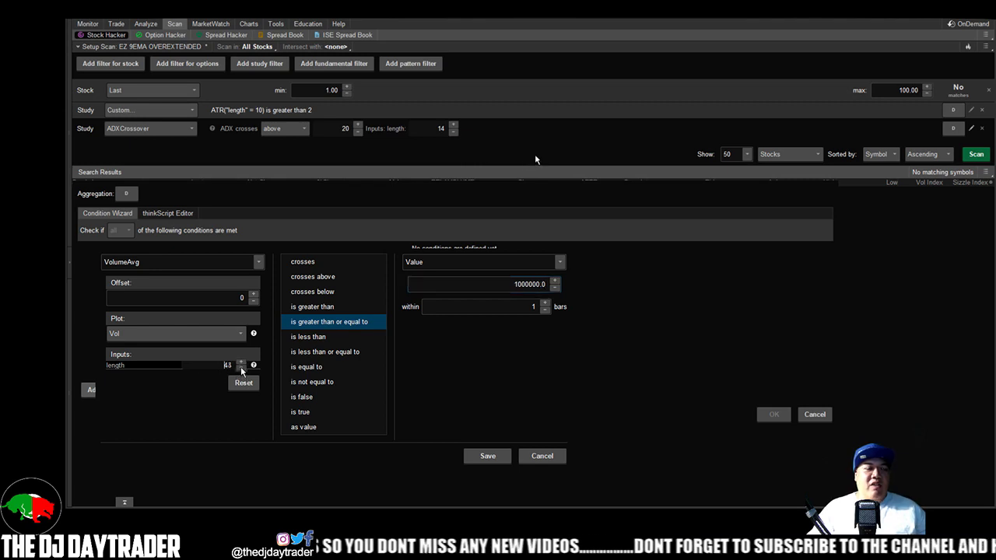
pyautogui.click(241, 369)
pyautogui.click(241, 369)
pyautogui.click(241, 369)
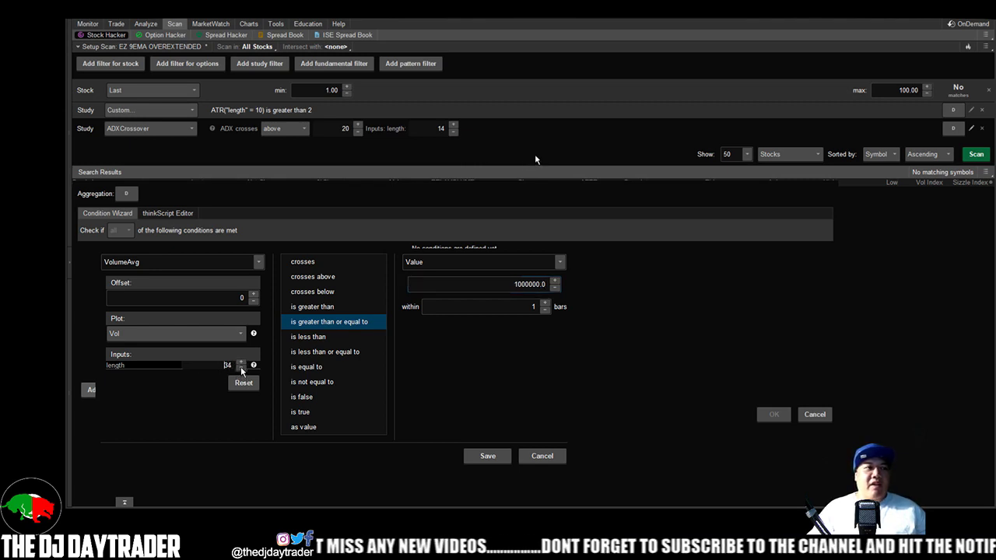
pyautogui.click(241, 369)
pyautogui.click(241, 369)
pyautogui.click(241, 369)
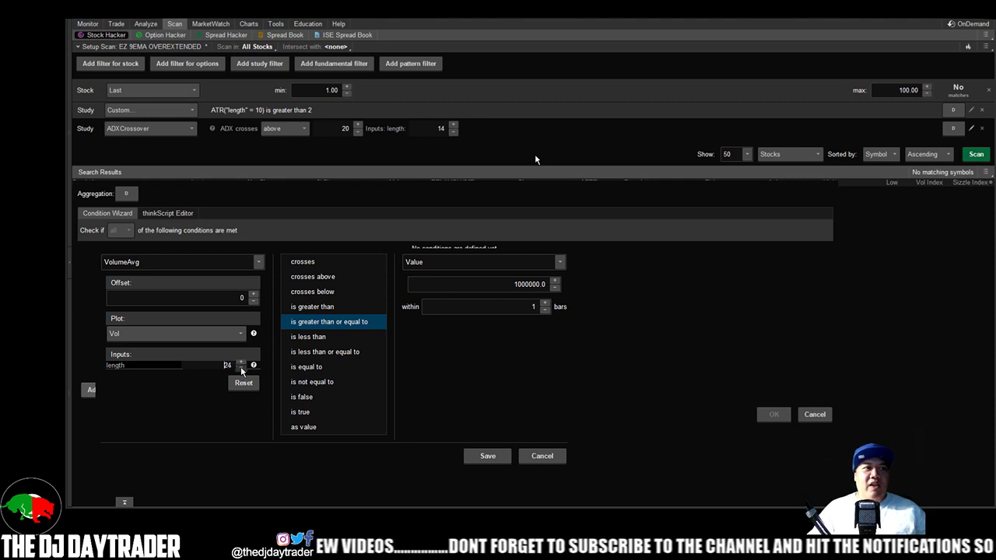
pyautogui.click(241, 368)
pyautogui.click(241, 368)
pyautogui.click(242, 362)
pyautogui.click(242, 363)
pyautogui.click(242, 363)
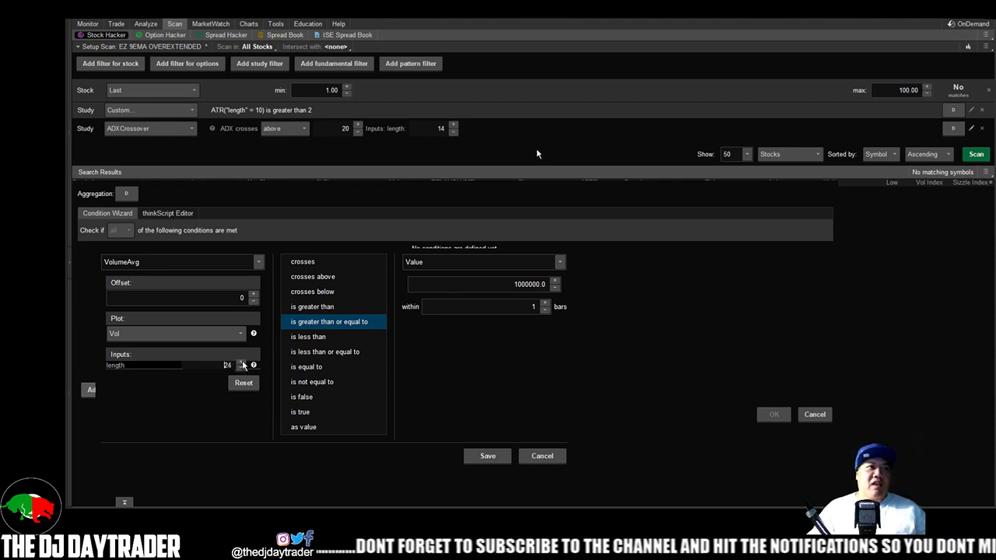
pyautogui.click(242, 362)
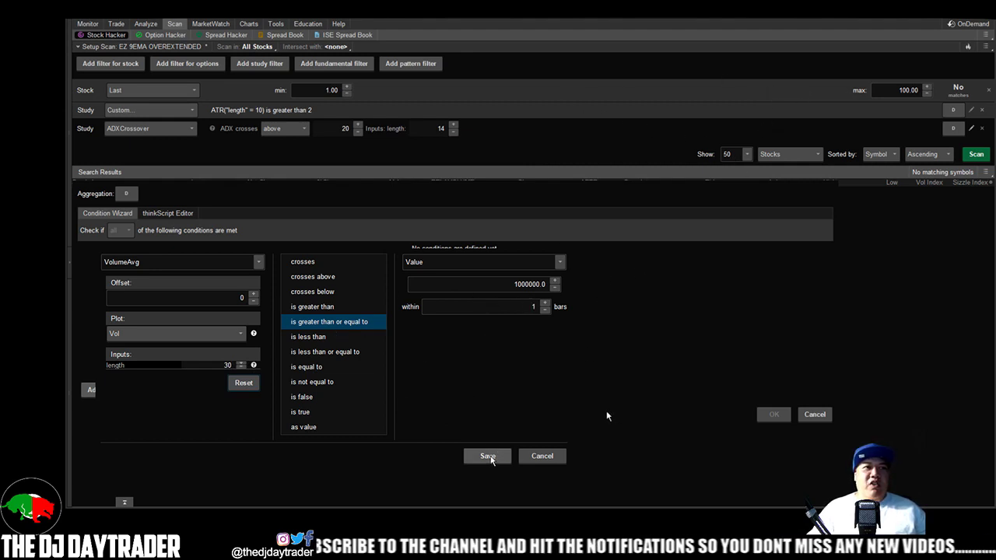
pyautogui.click(488, 457)
pyautogui.click(774, 415)
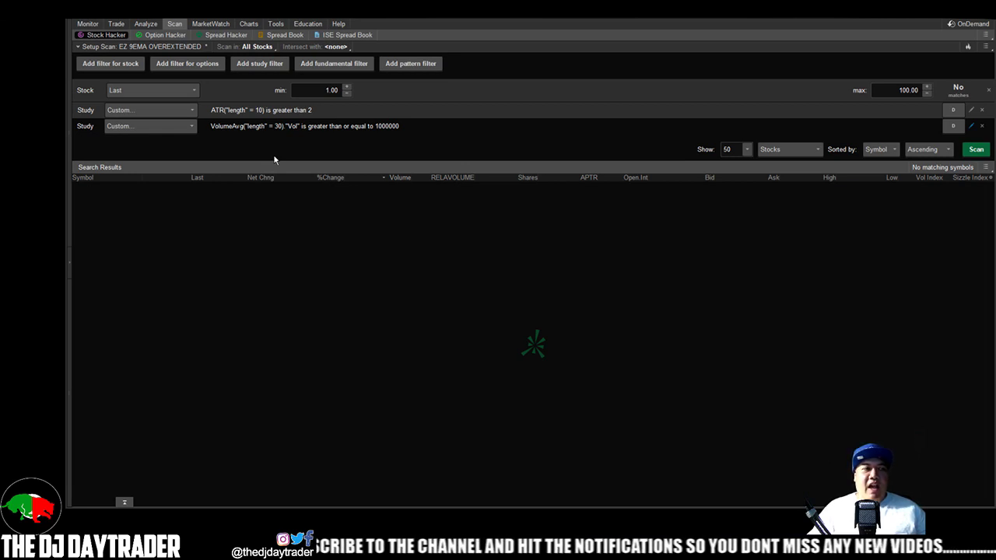
# - Add a MovingAverage_Scan filter using a 9-period exponential average on daily aggregation, then run the scan
pyautogui.click(257, 64)
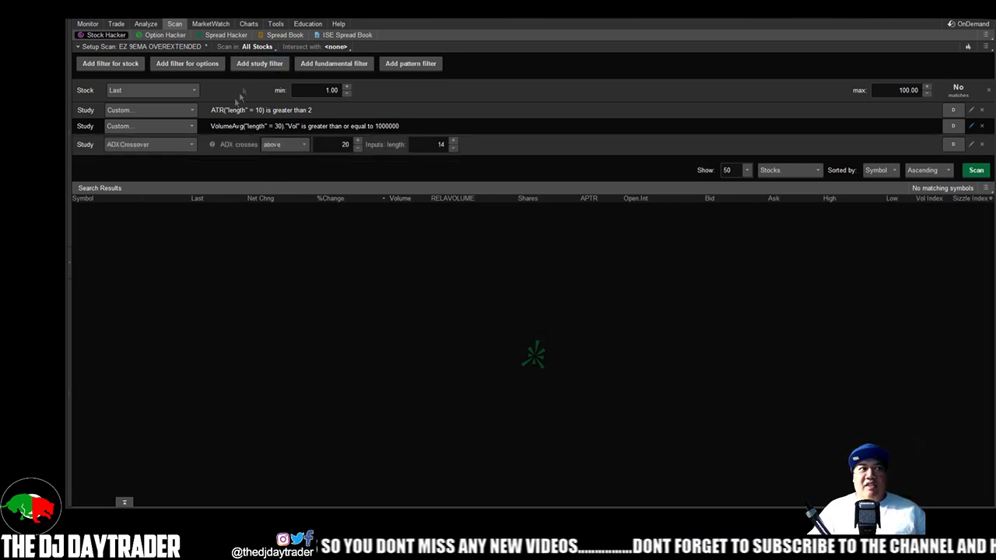
pyautogui.click(178, 145)
pyautogui.moveTo(162, 249)
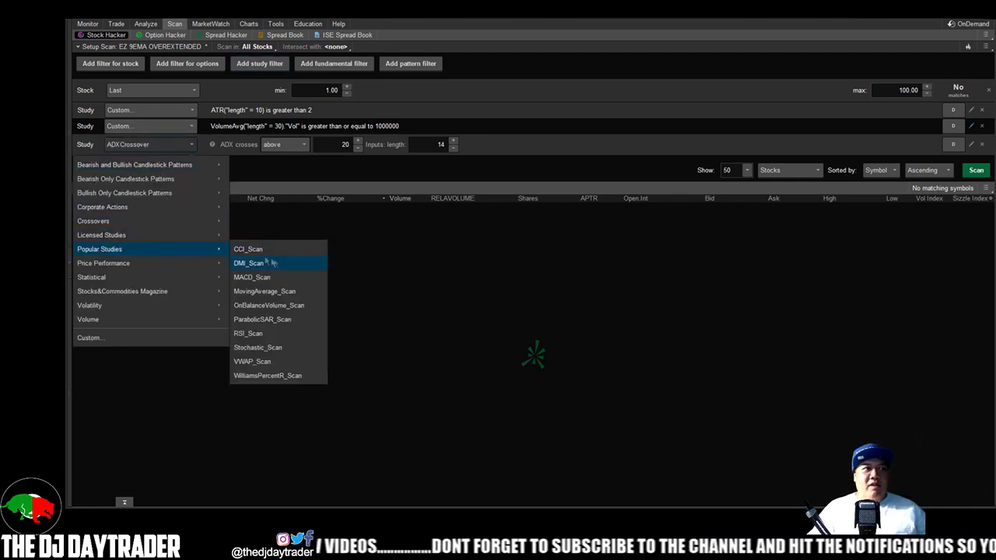
pyautogui.click(281, 293)
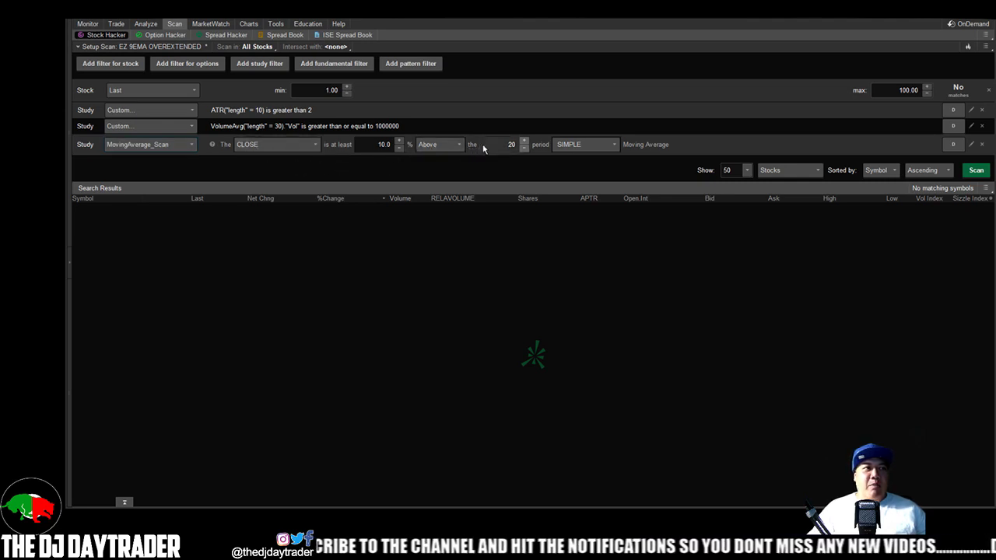
pyautogui.click(507, 145)
pyautogui.write('9')
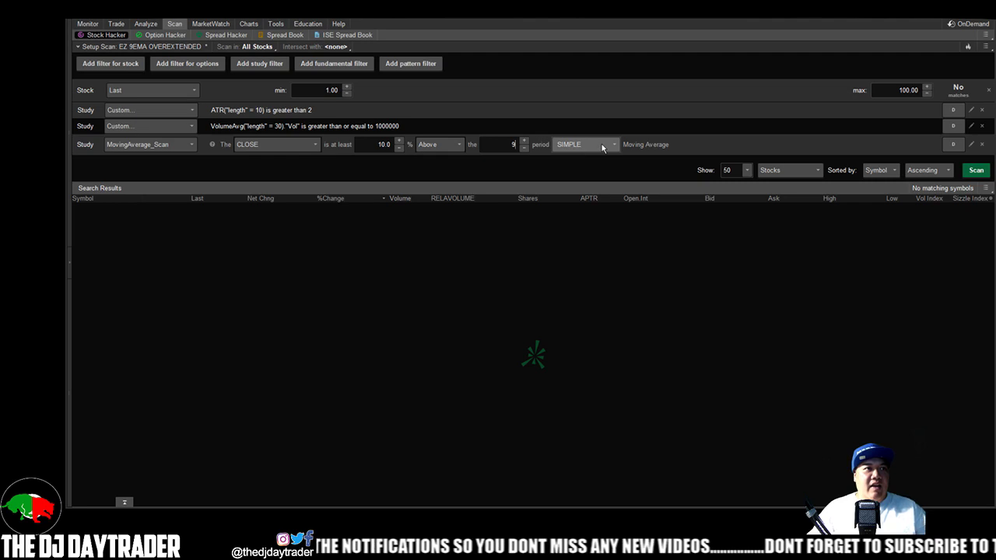
pyautogui.click(580, 145)
pyautogui.click(585, 179)
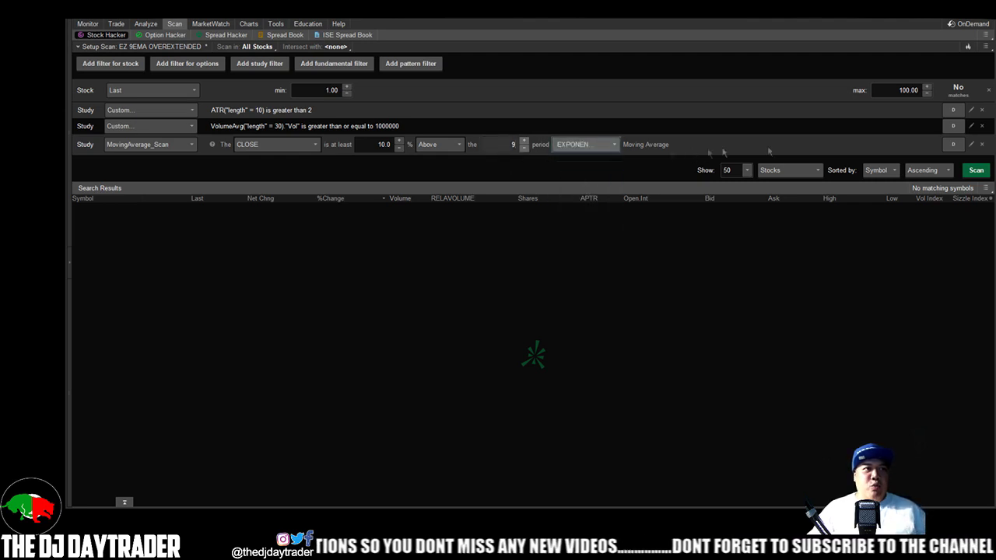
pyautogui.click(954, 147)
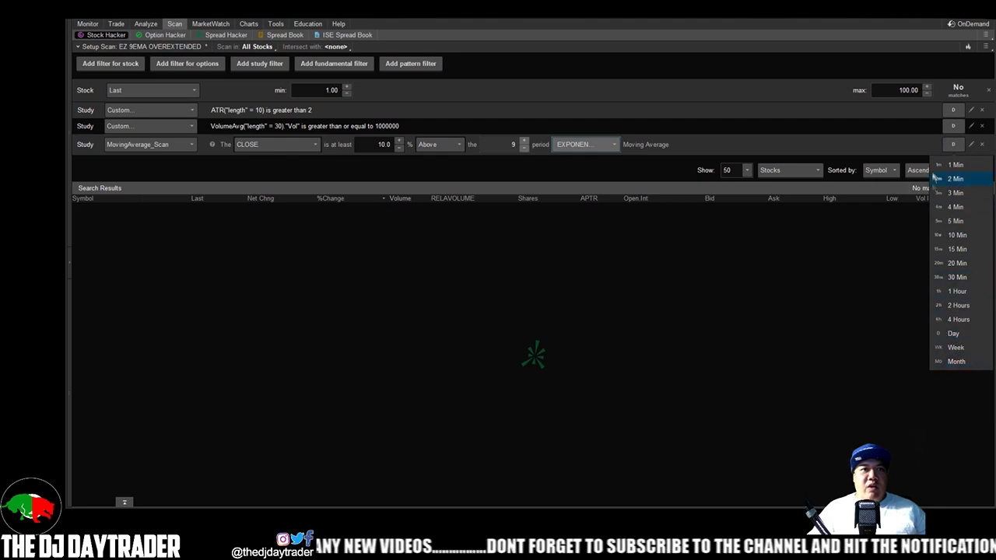
pyautogui.click(961, 335)
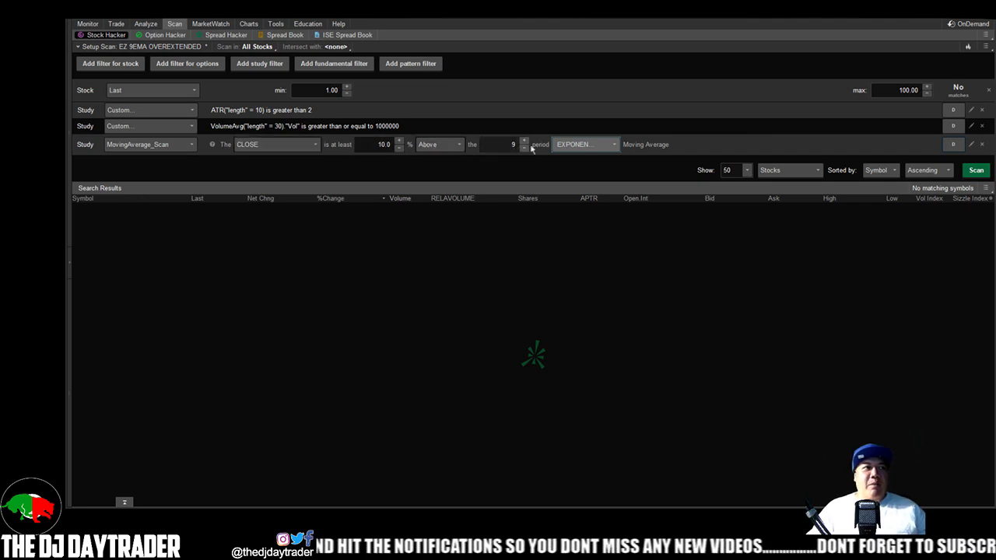
pyautogui.click(976, 172)
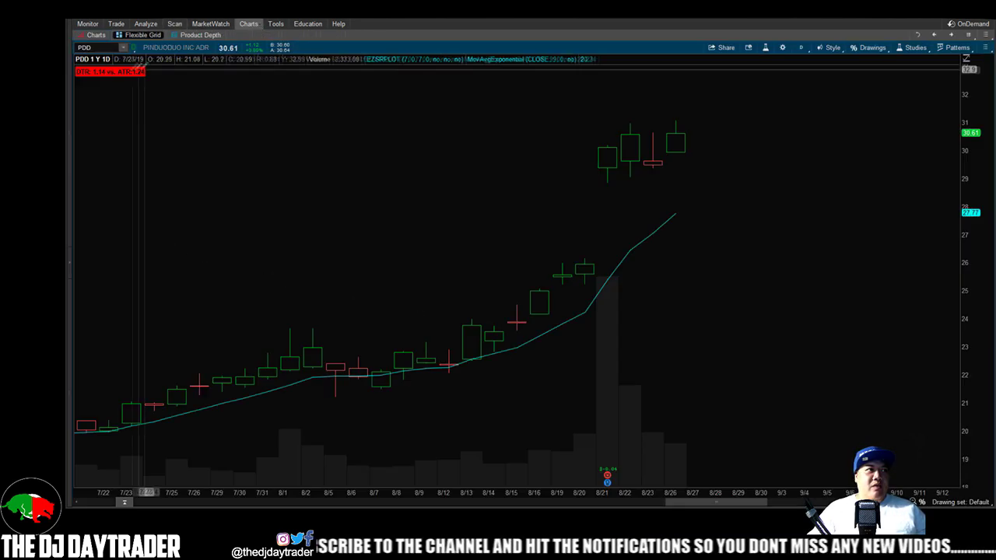
# - Load the FSLY chart
pyautogui.click(98, 48)
pyautogui.write('F')
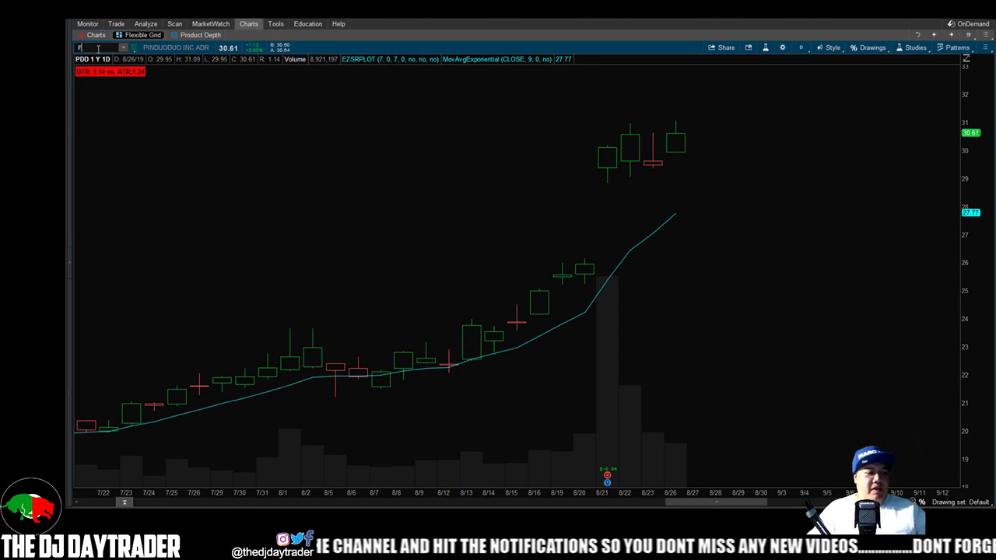
pyautogui.write('SLY')
pyautogui.press('Return')
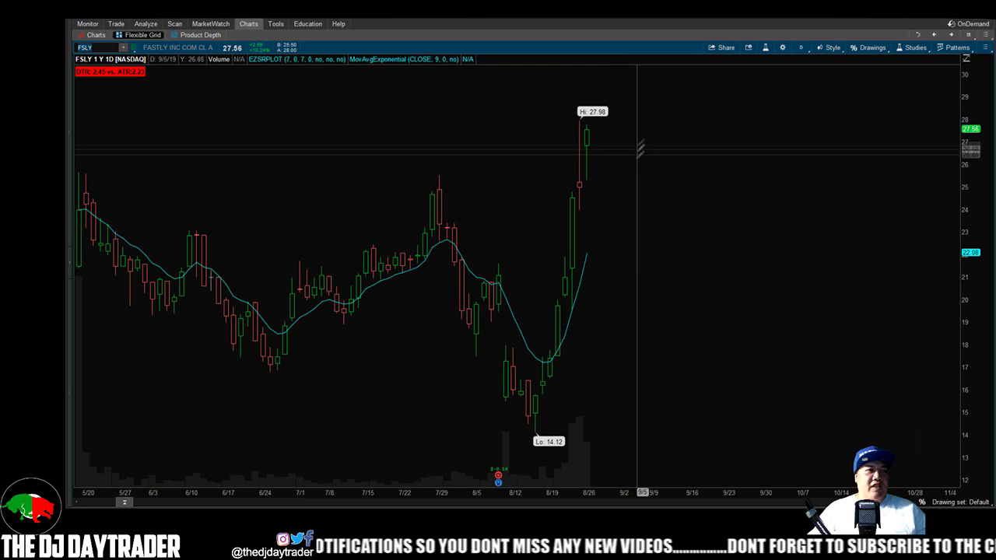
# - Measure from FSLY's 9 EMA up to its high, clear the measurement, and return to Stock Hacker
pyautogui.rightClick(589, 256)
pyautogui.moveTo(769, 315)
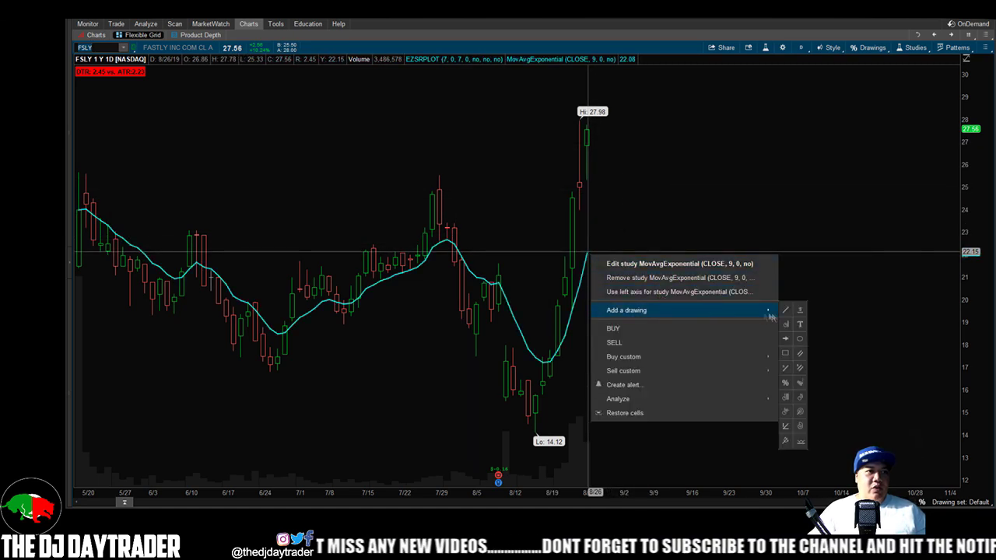
pyautogui.click(788, 312)
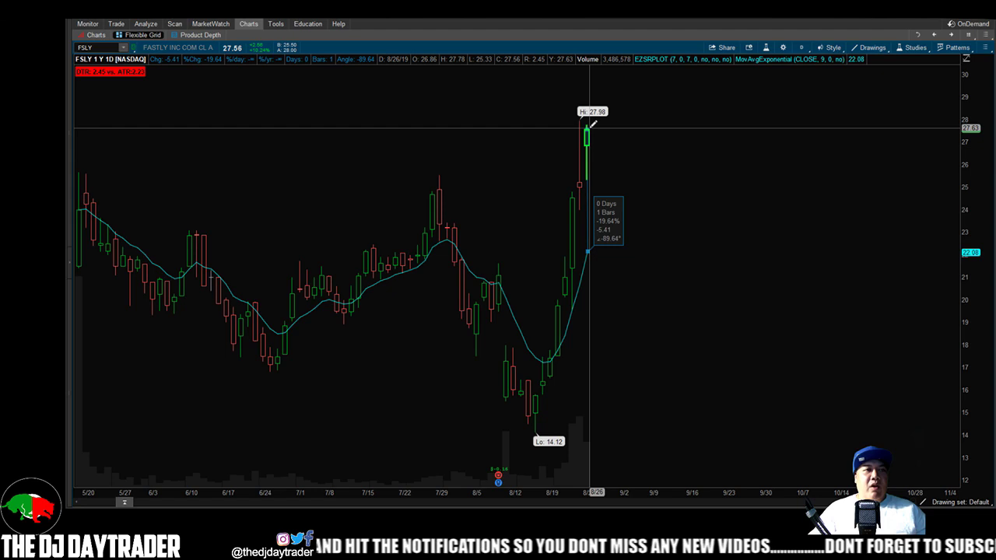
pyautogui.moveTo(593, 123); pyautogui.dragTo(502, 144)
pyautogui.rightClick(503, 145)
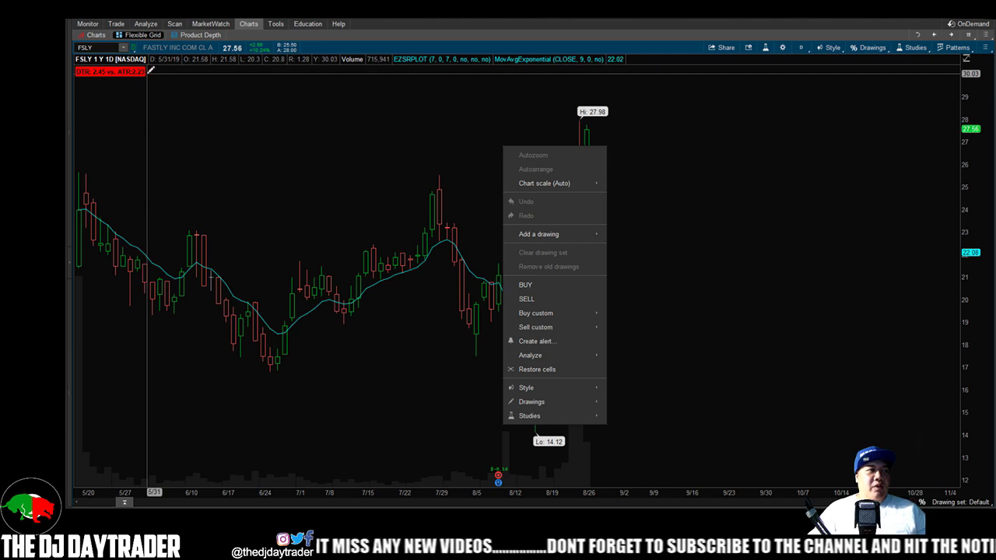
pyautogui.click(179, 25)
pyautogui.click(180, 26)
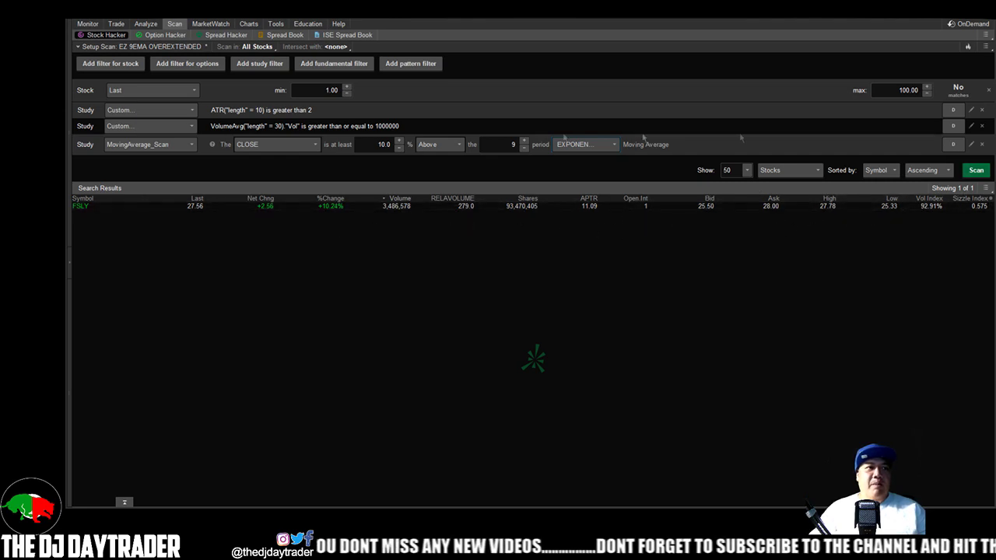
# - Lower the ATR filter threshold from 2.0 to 1 and rerun the scan for five matches
pyautogui.click(969, 110)
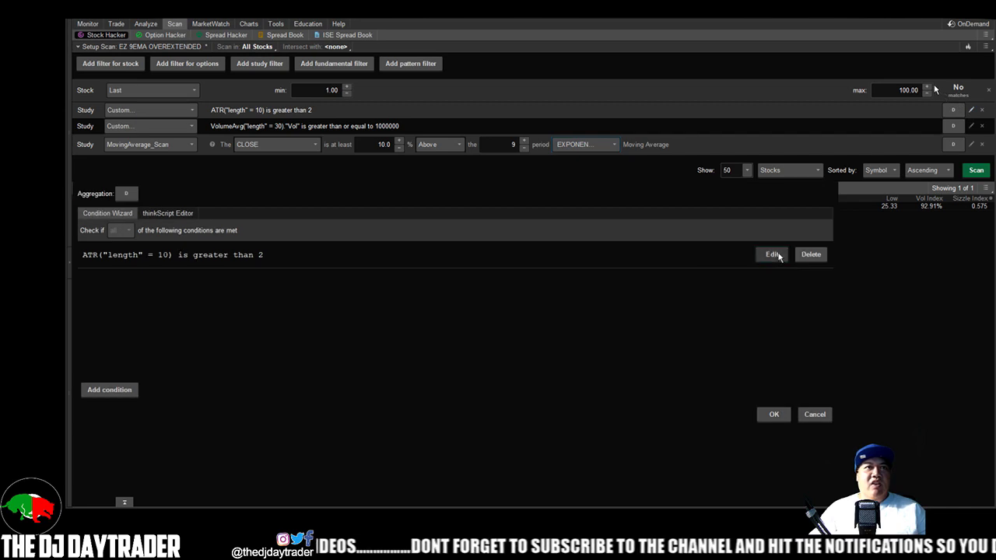
pyautogui.click(772, 255)
pyautogui.doubleClick(520, 287)
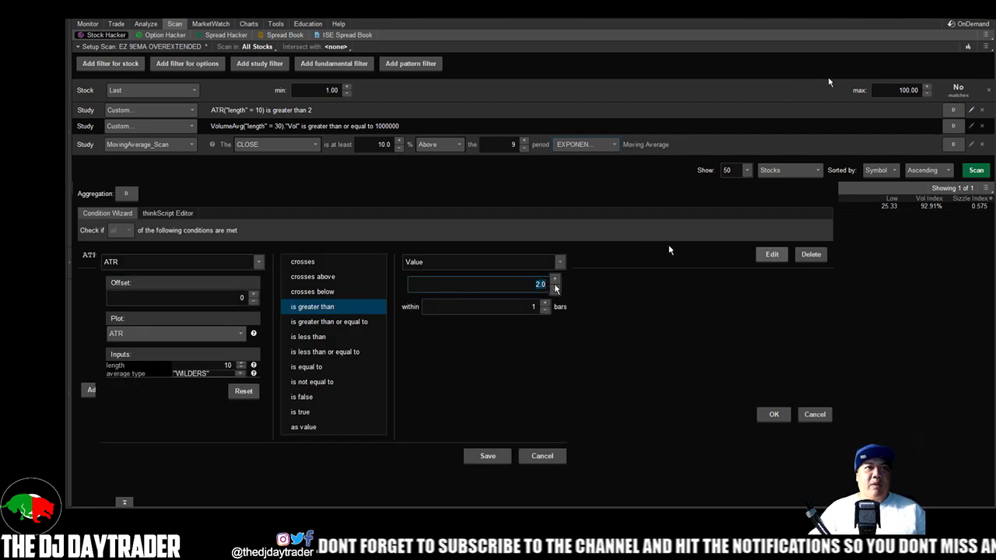
pyautogui.write('1')
pyautogui.click(498, 456)
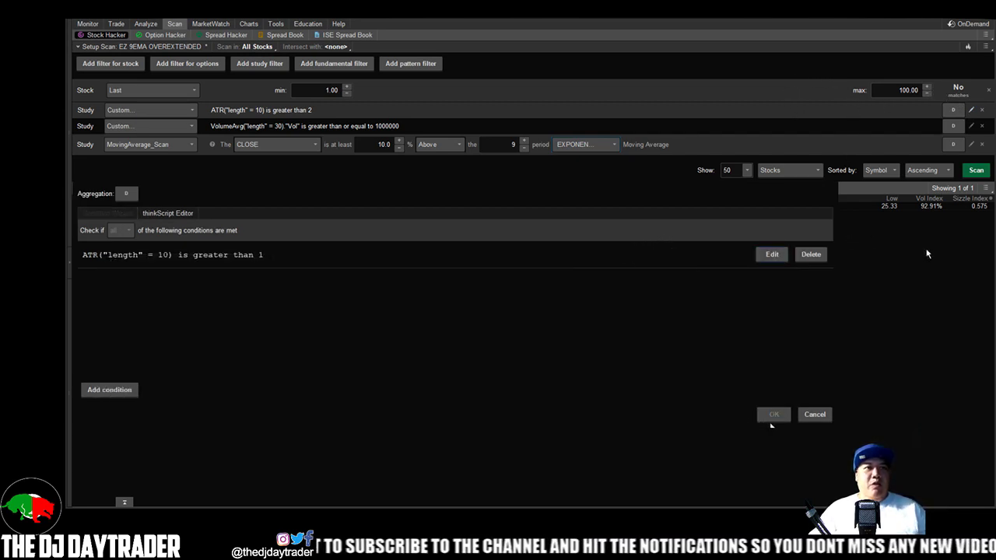
pyautogui.click(774, 415)
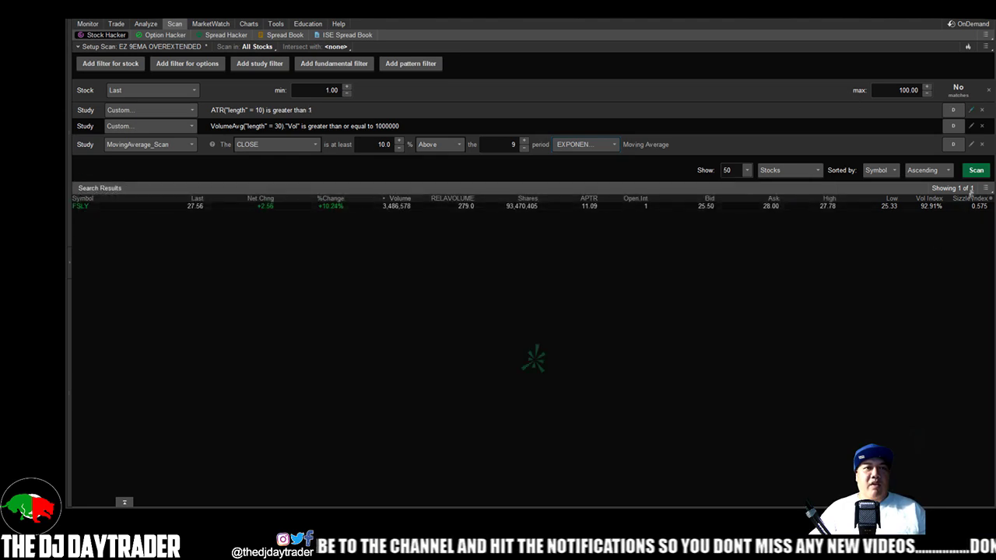
pyautogui.click(976, 170)
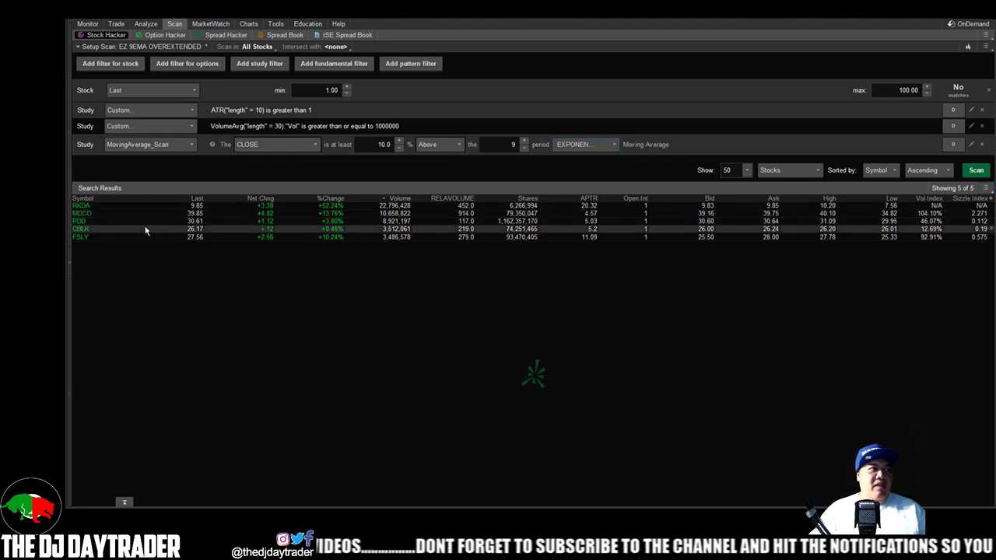
pyautogui.click(247, 26)
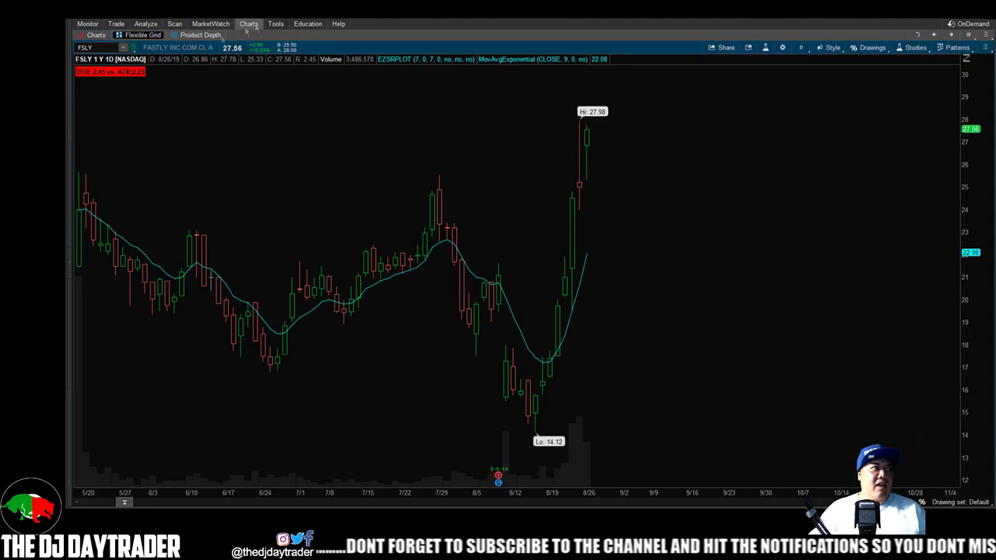
# - Load the CBLK chart and zoom in
pyautogui.click(131, 48)
pyautogui.click(113, 48)
pyautogui.write('c')
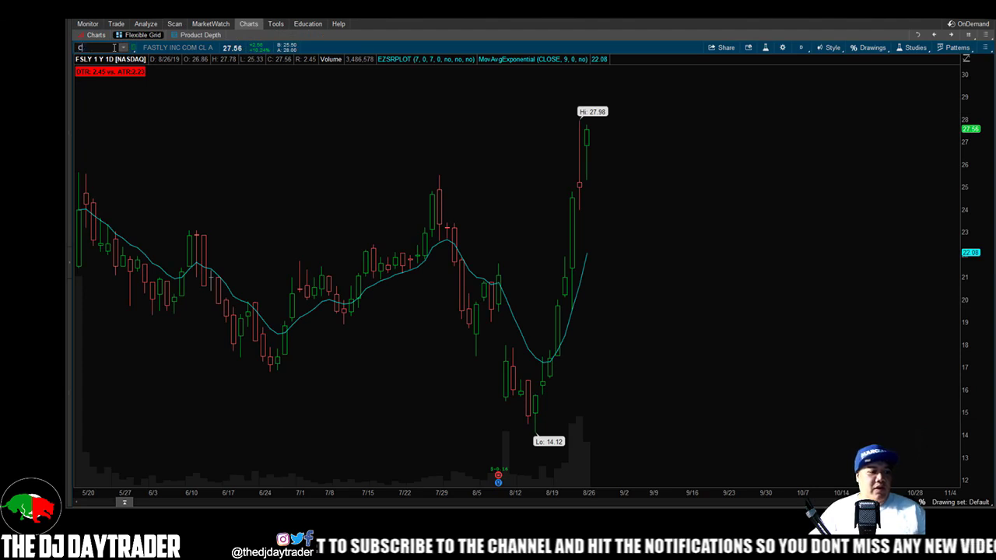
pyautogui.write('blk')
pyautogui.press('Return')
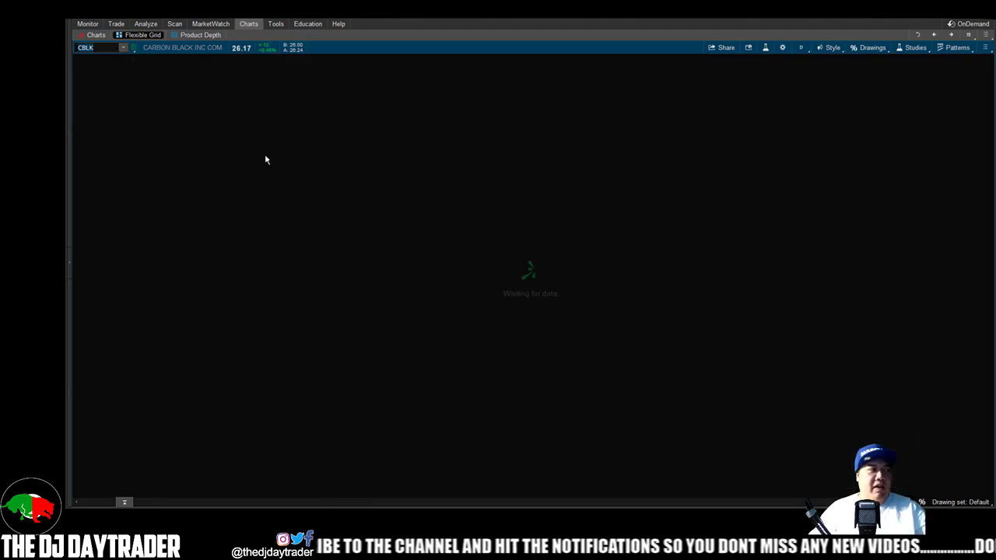
pyautogui.scroll(5, 718, 238)
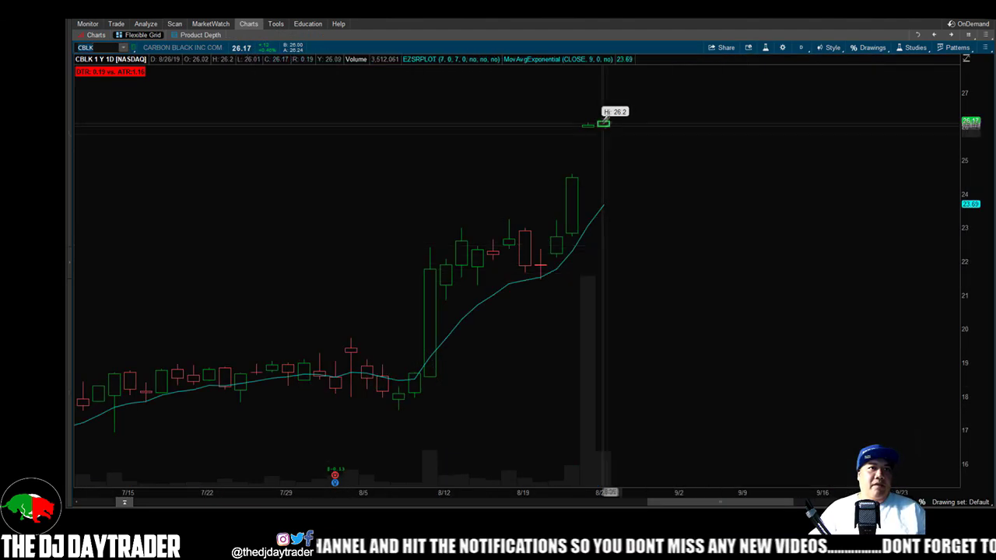
# - Measure from CBLK's 9 EMA up to the 26.2 high, clear it, and return to the scanner
pyautogui.rightClick(610, 204)
pyautogui.moveTo(685, 295)
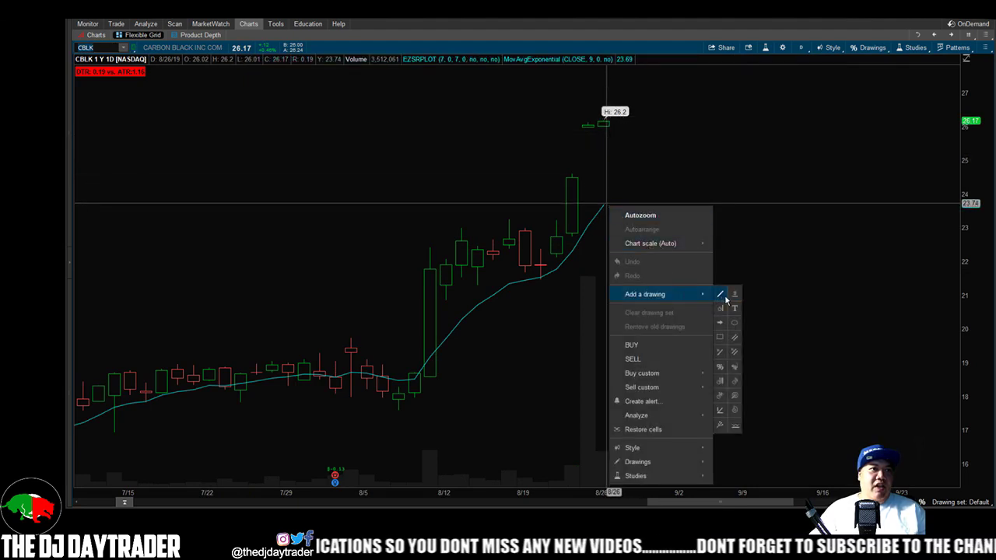
pyautogui.click(726, 293)
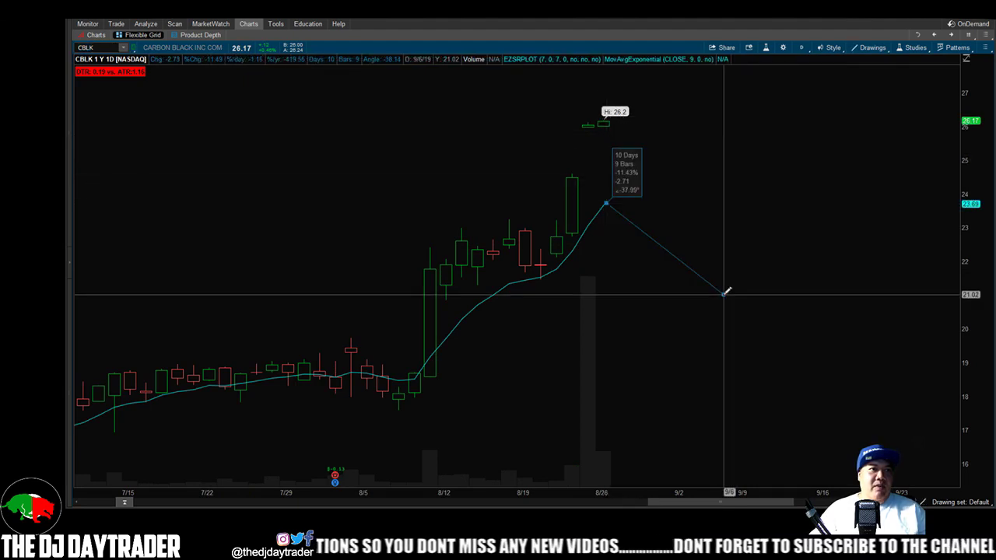
pyautogui.rightClick(614, 113)
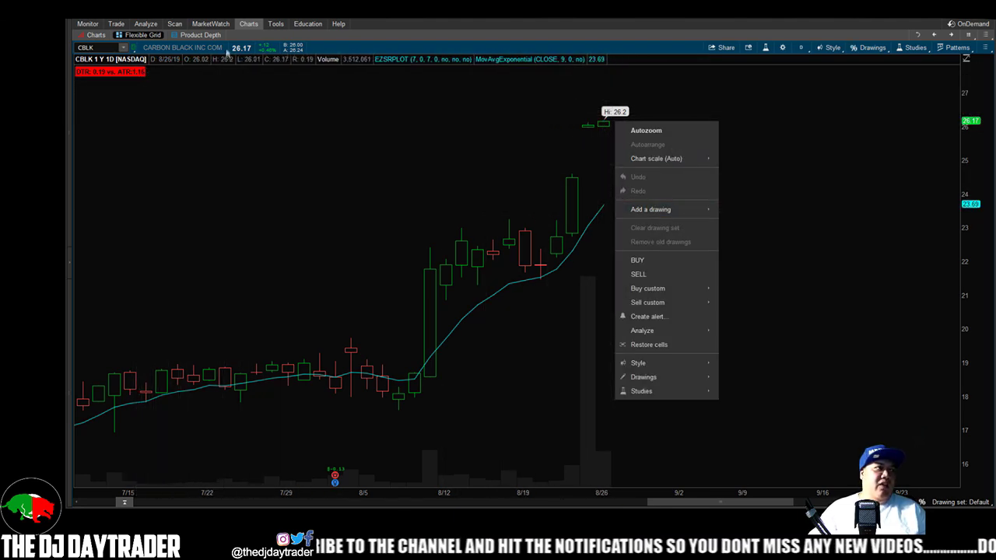
pyautogui.click(184, 25)
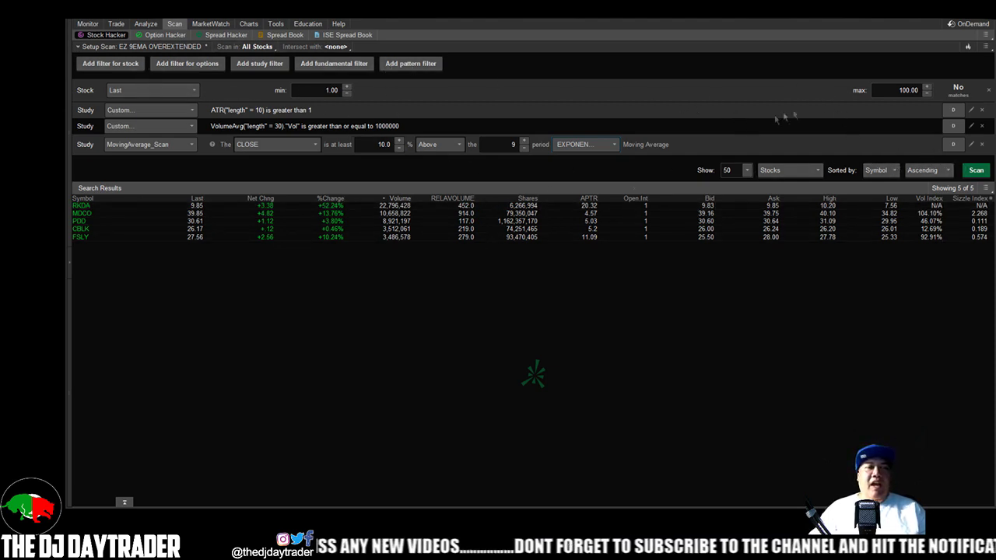
pyautogui.click(986, 47)
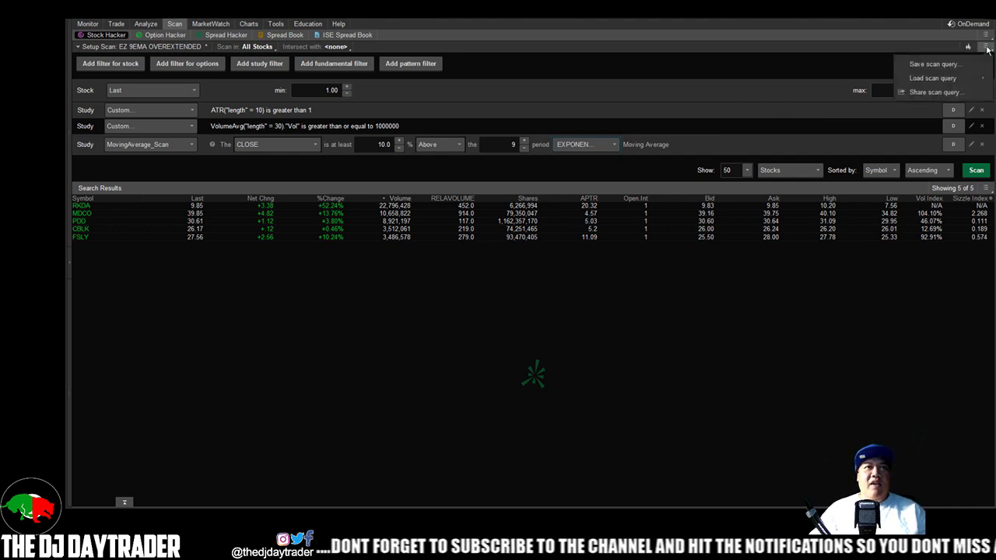
pyautogui.click(918, 75)
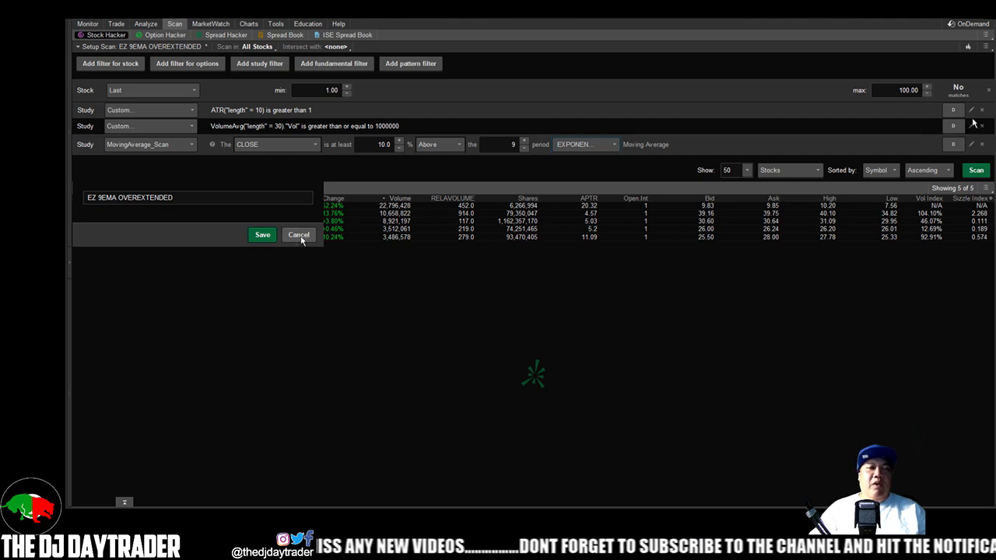
pyautogui.click(299, 236)
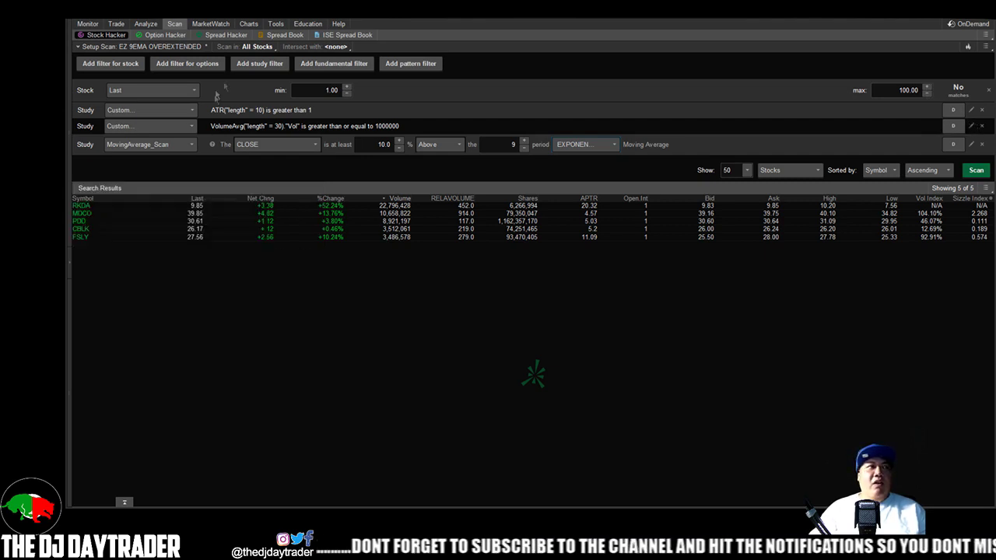